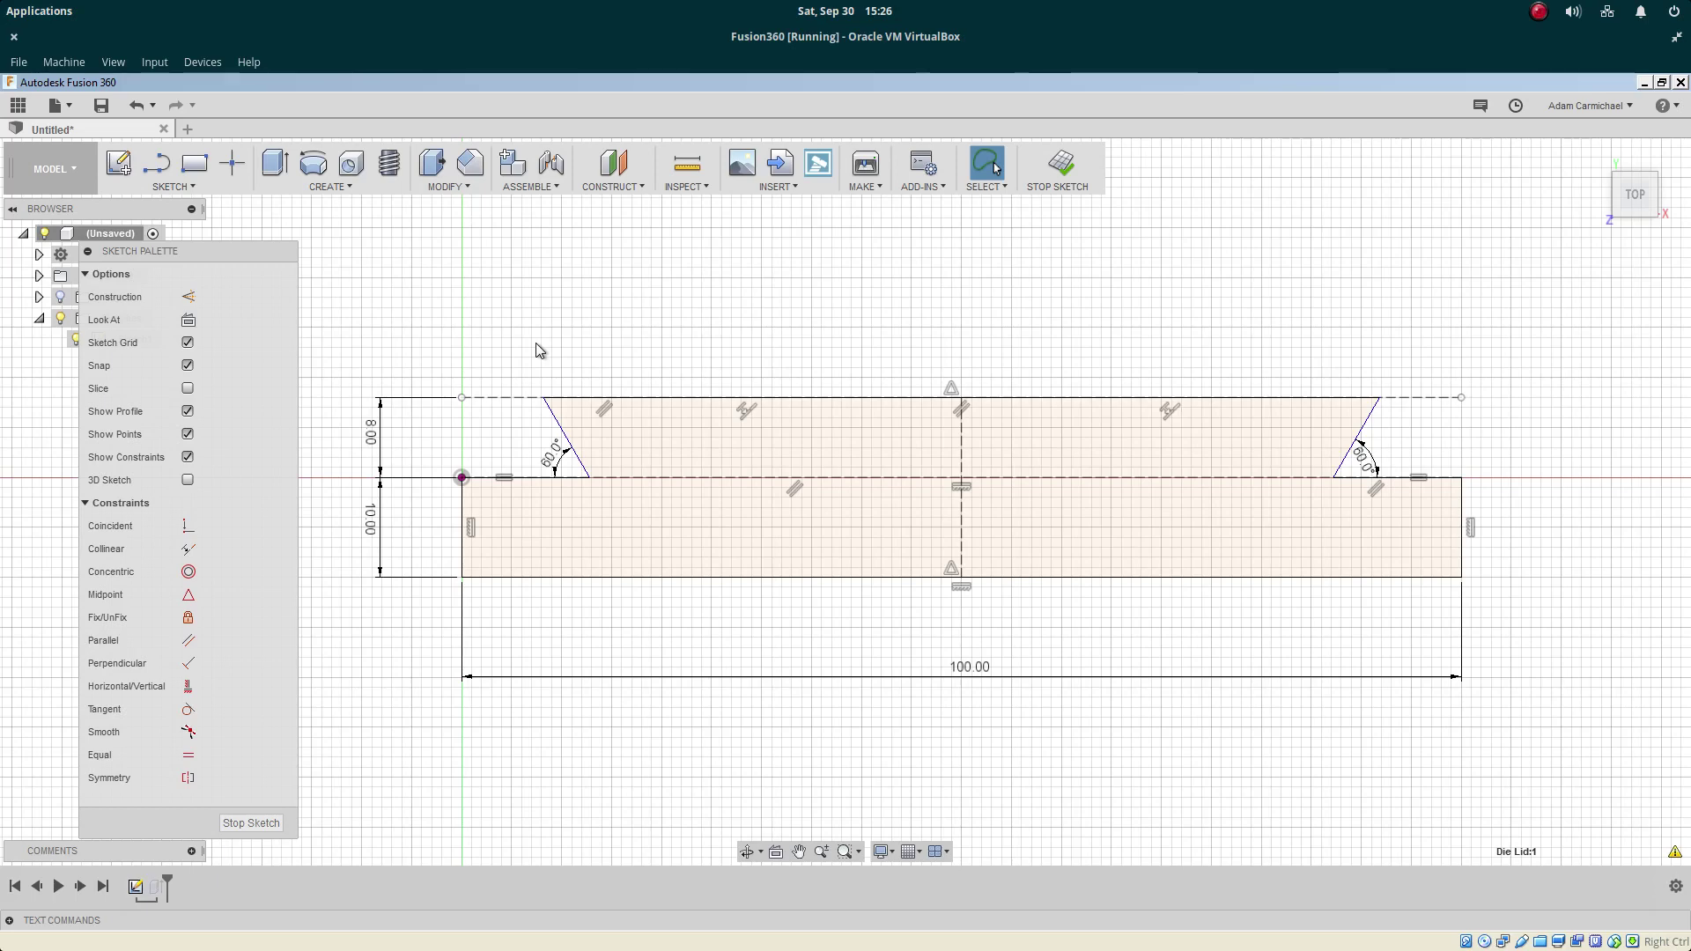
Draw a 5 mm diameter circle in the tapered corner and make it construction geometry
{"action": "key", "text": "c"}
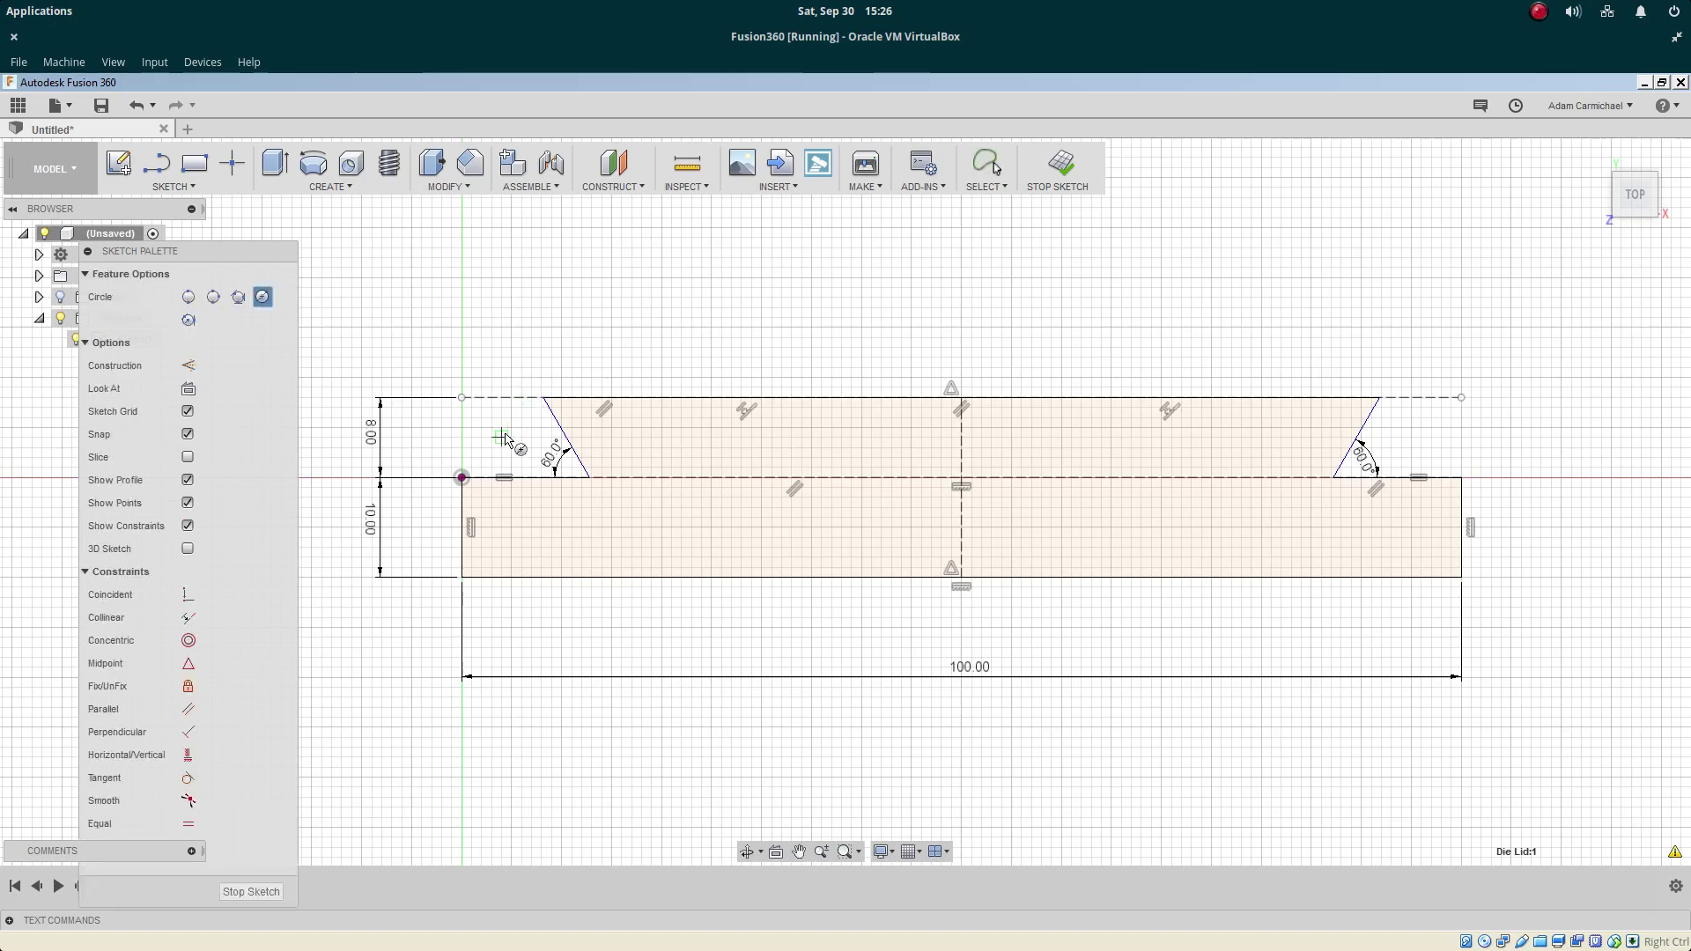
{"action": "scroll", "coordinate": [504, 438], "scroll_direction": "down", "scroll_amount": 2}
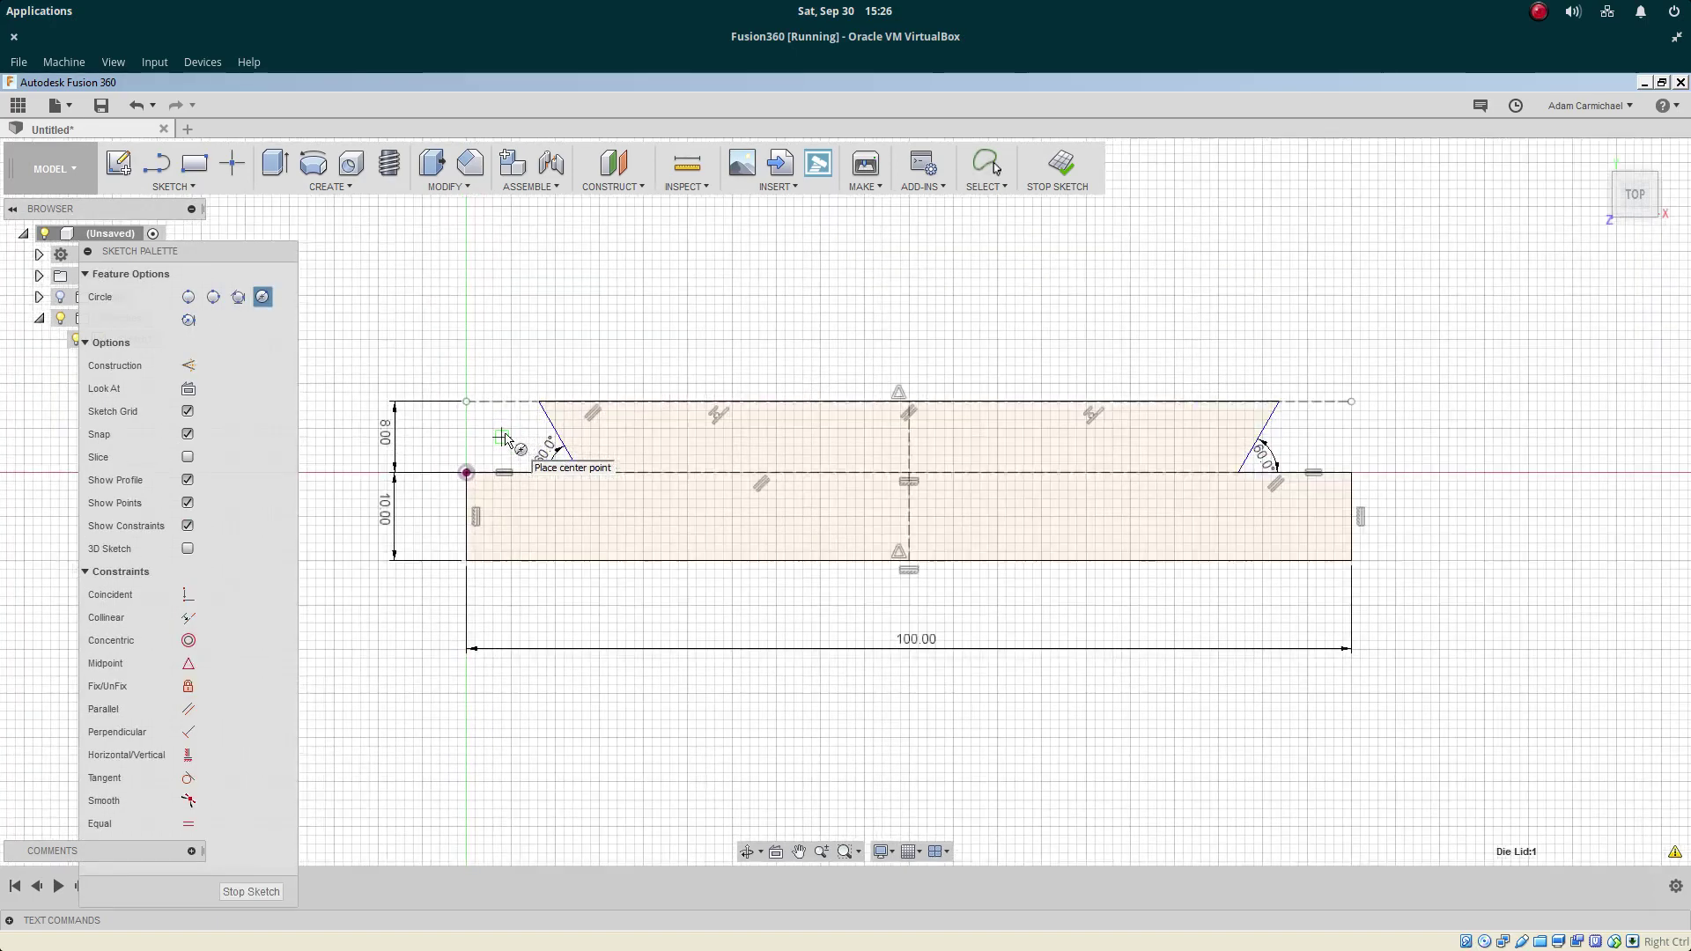
{"action": "scroll", "coordinate": [506, 440], "scroll_direction": "up", "scroll_amount": 5}
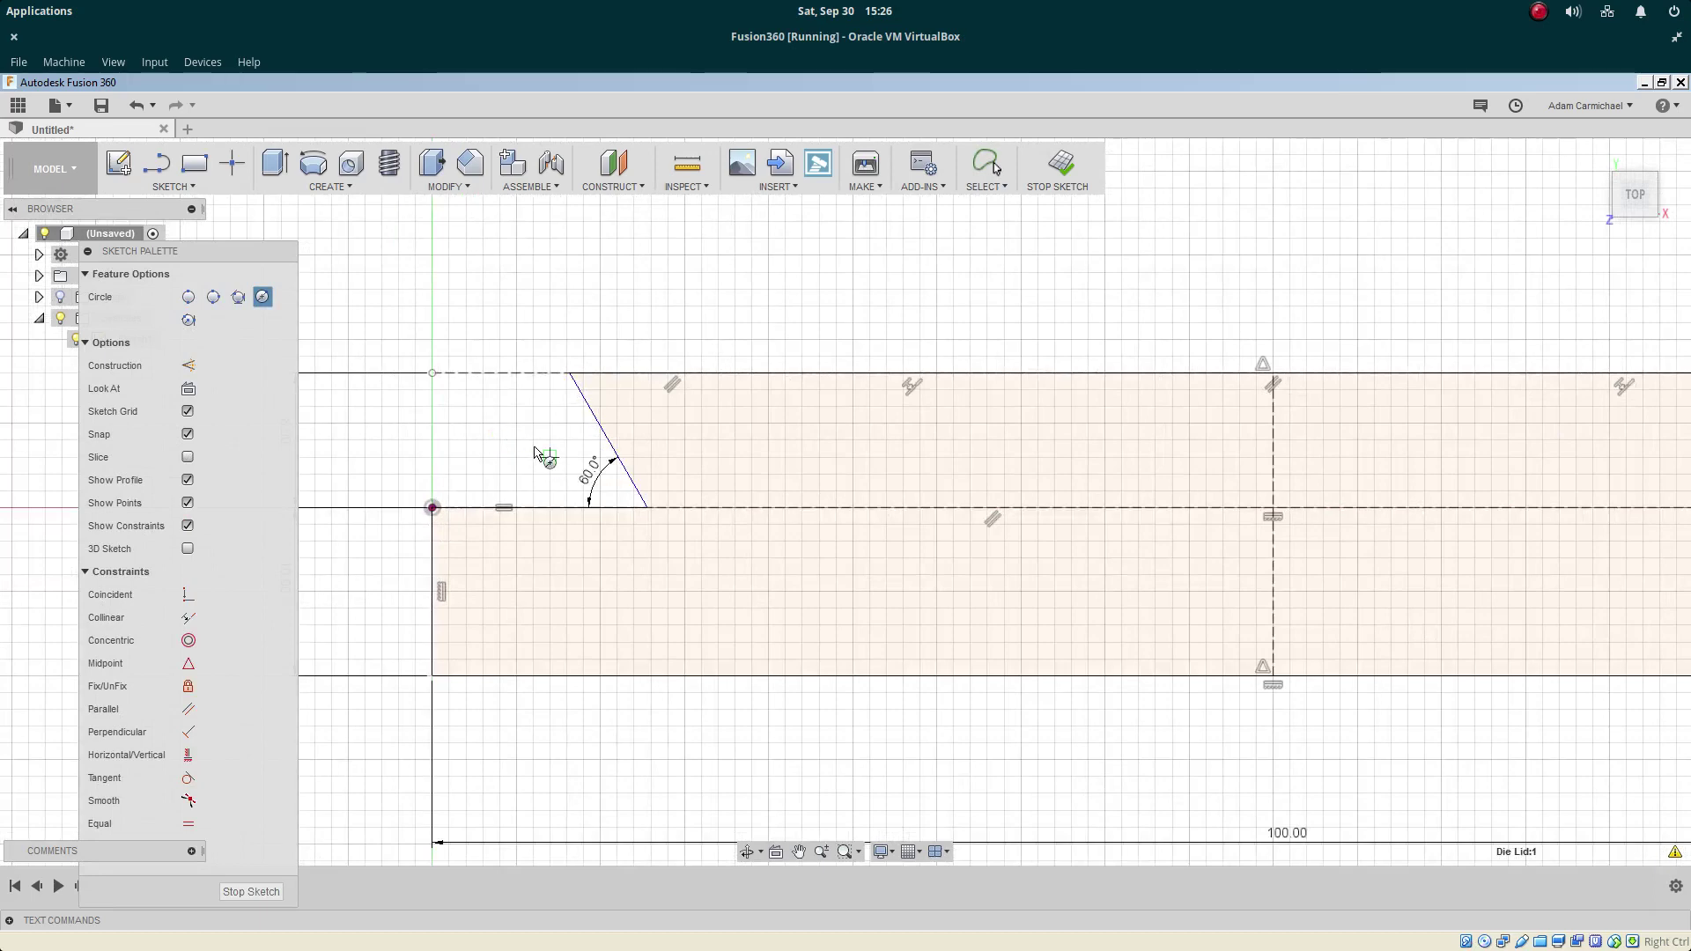
{"action": "left_click", "coordinate": [550, 457]}
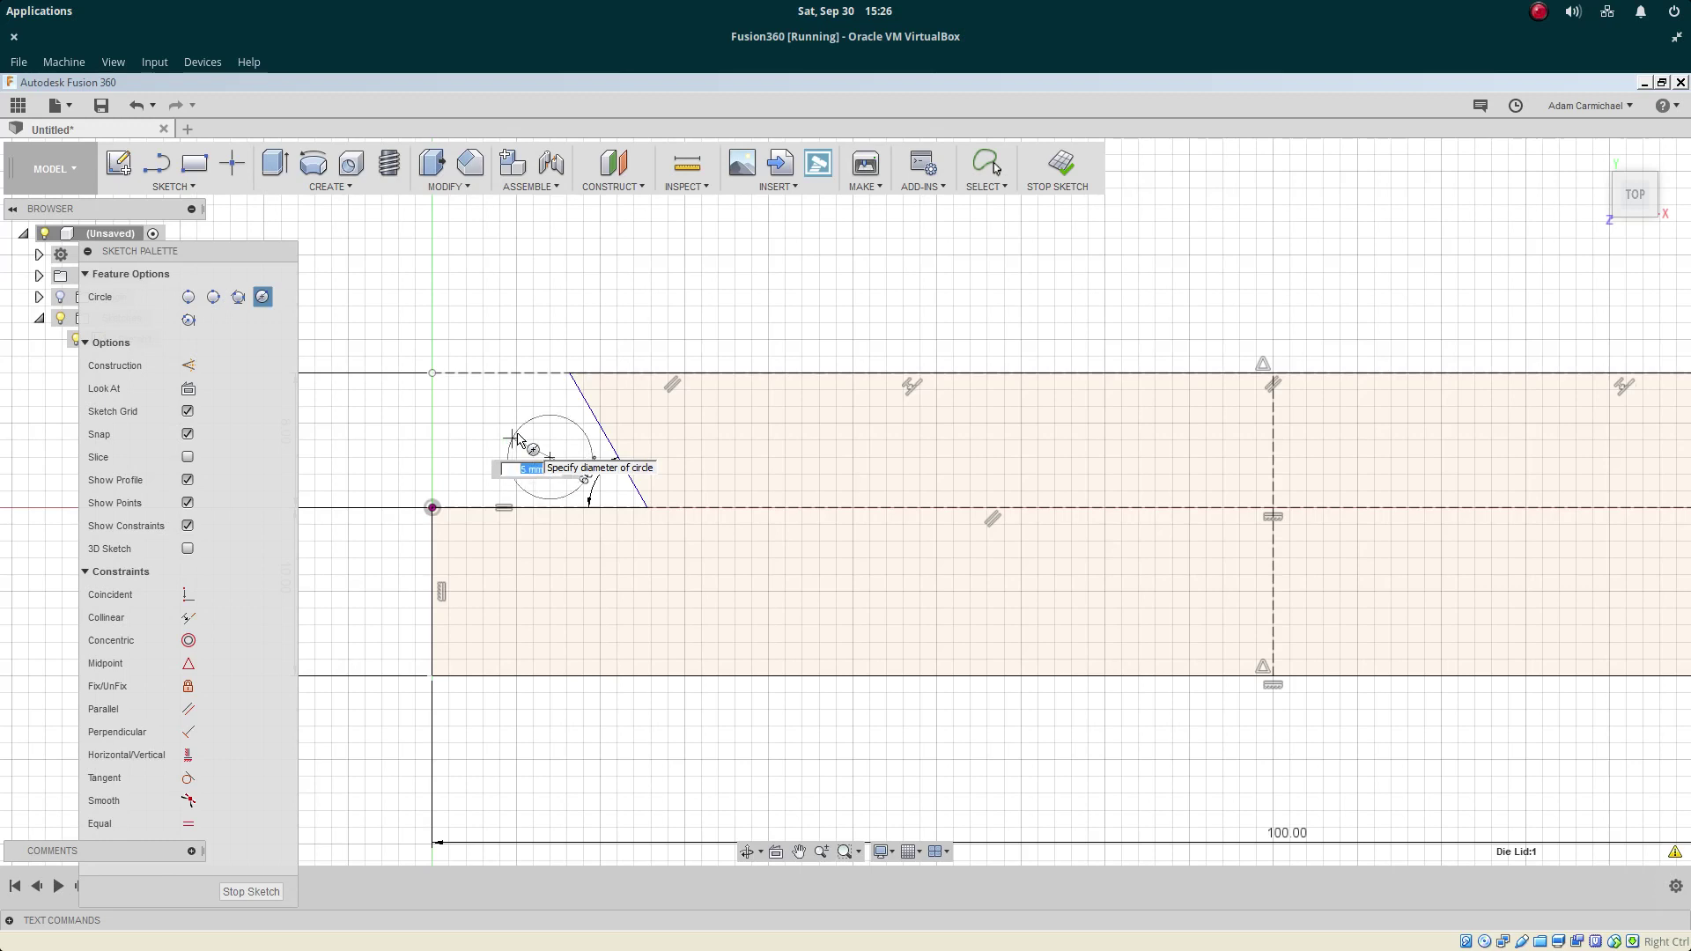
{"action": "key", "text": "Return"}
{"action": "key", "text": "Escape"}
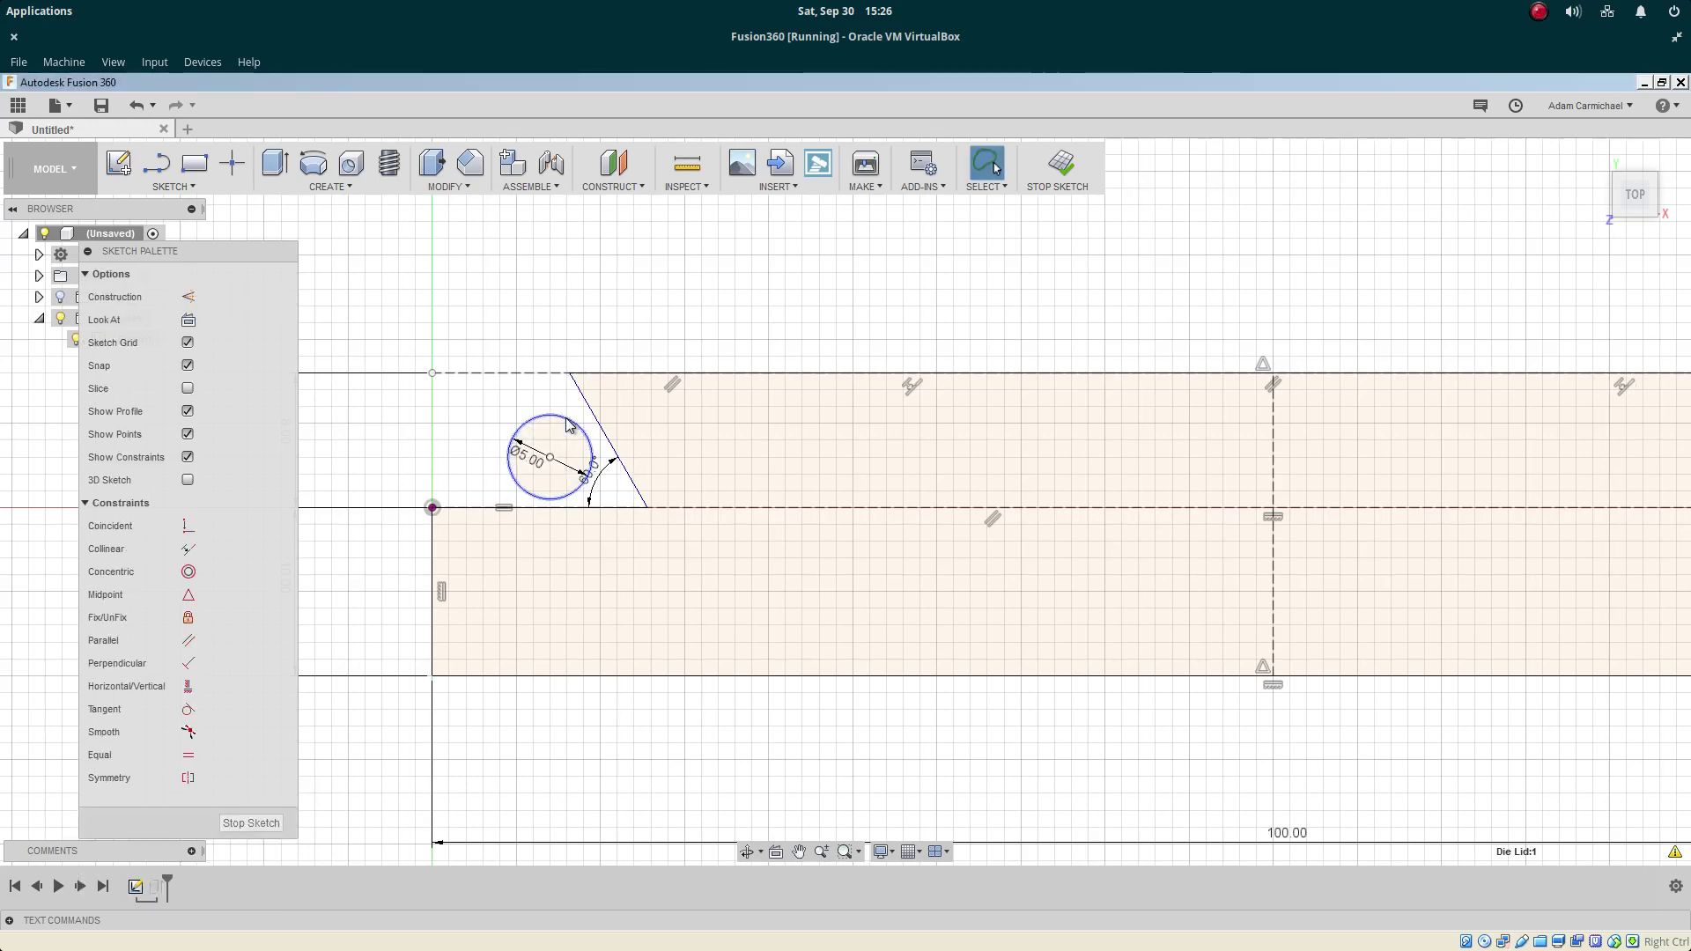
{"action": "key", "text": "x"}
{"action": "left_click", "coordinate": [379, 422]}
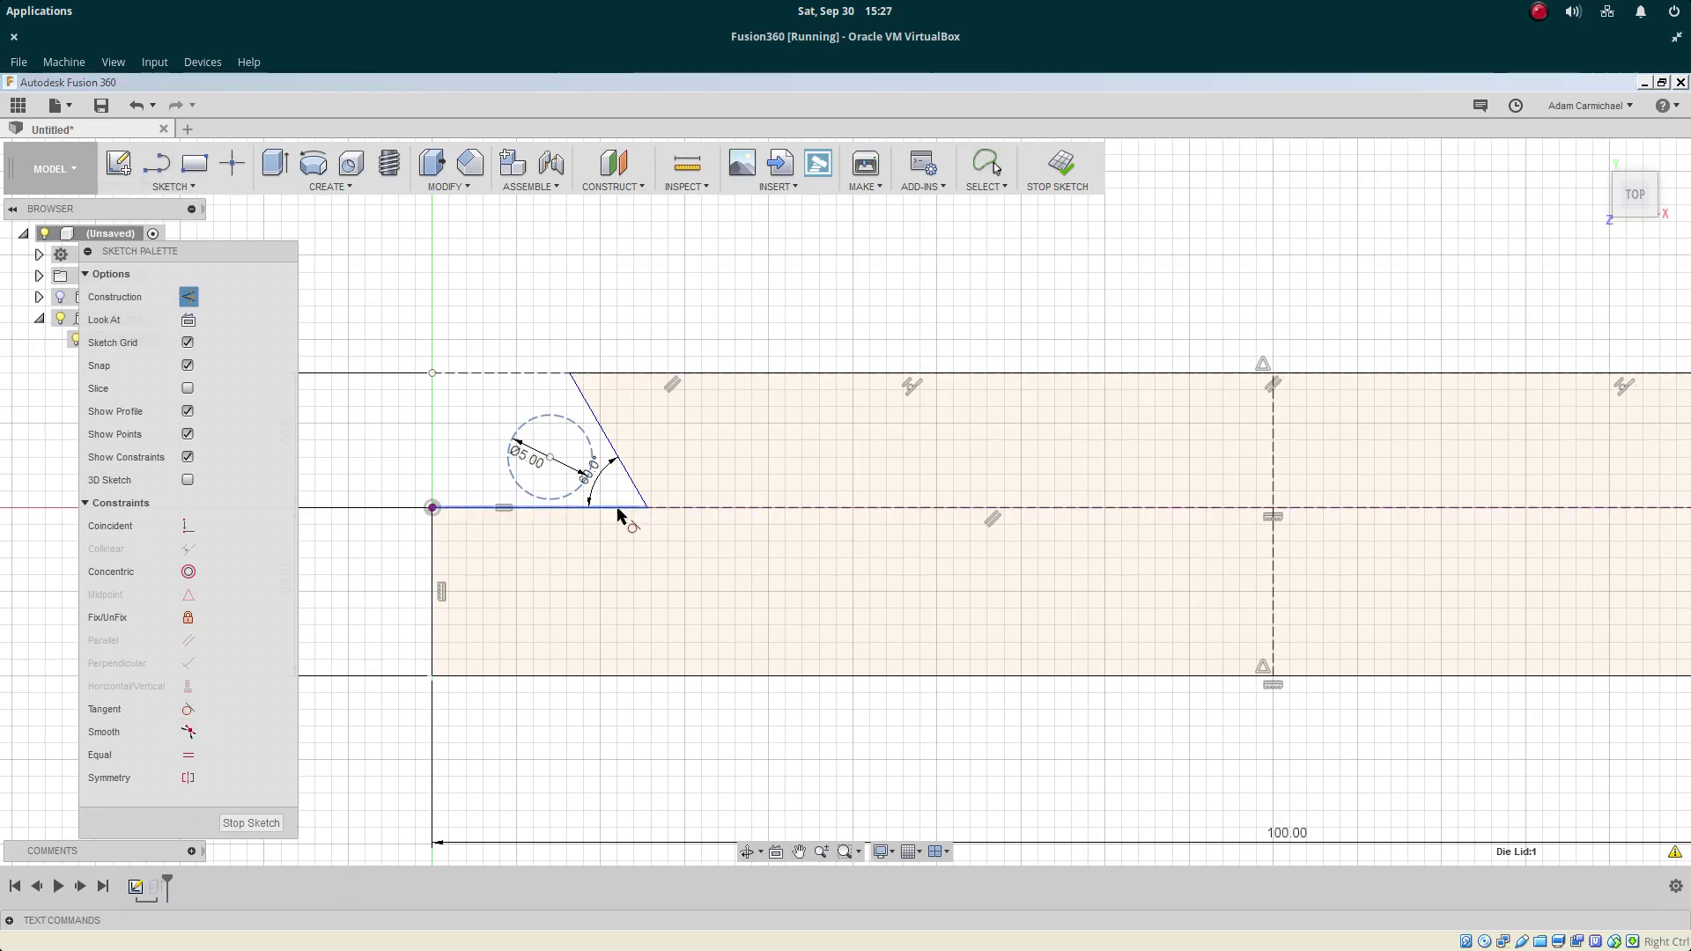
Make the 5 mm construction circle tangent to the left slanted pin edge
{"action": "key", "text": "Escape"}
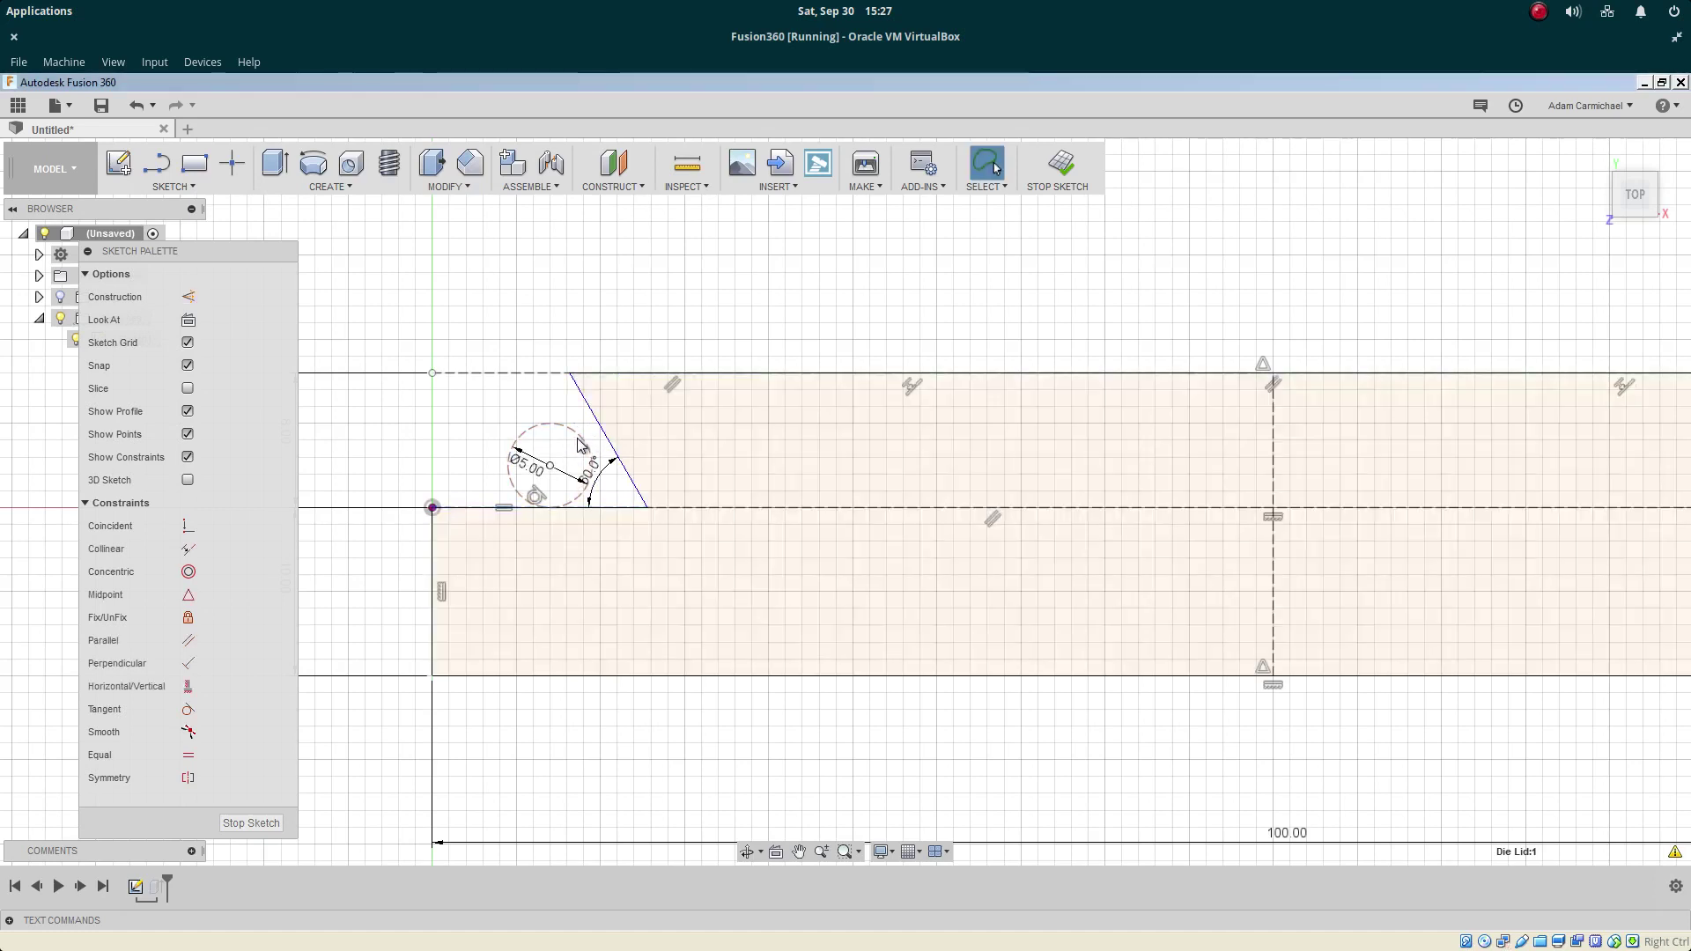
{"action": "left_click", "coordinate": [579, 445]}
{"action": "left_click", "coordinate": [188, 755]}
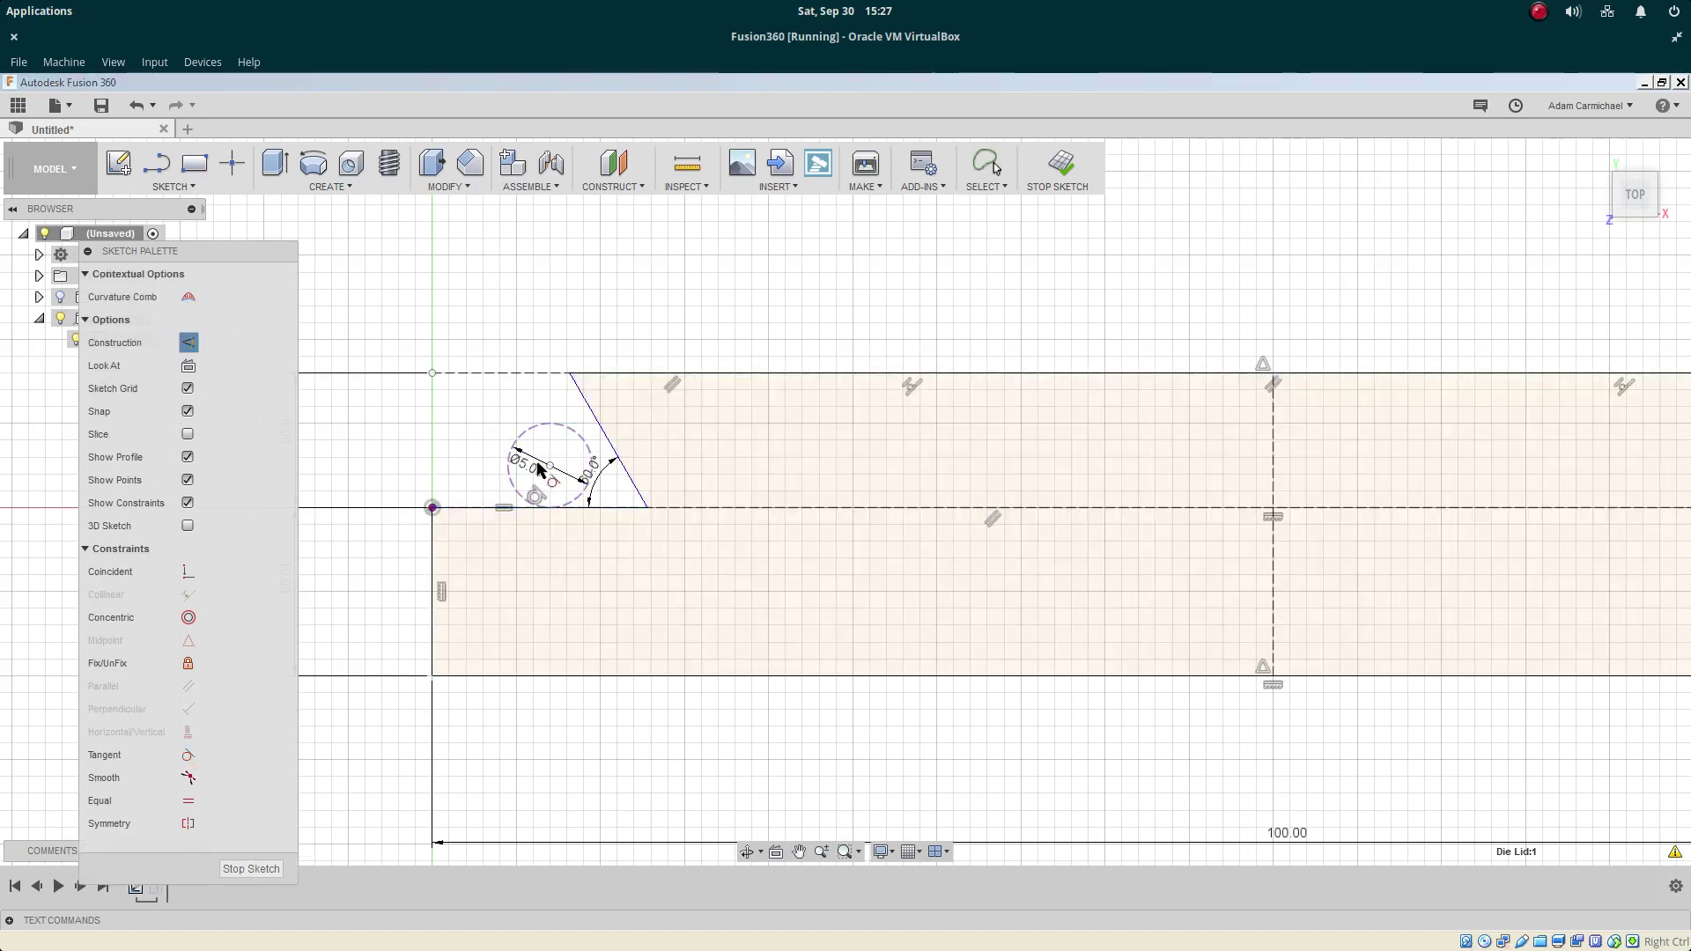
{"action": "left_click", "coordinate": [588, 414]}
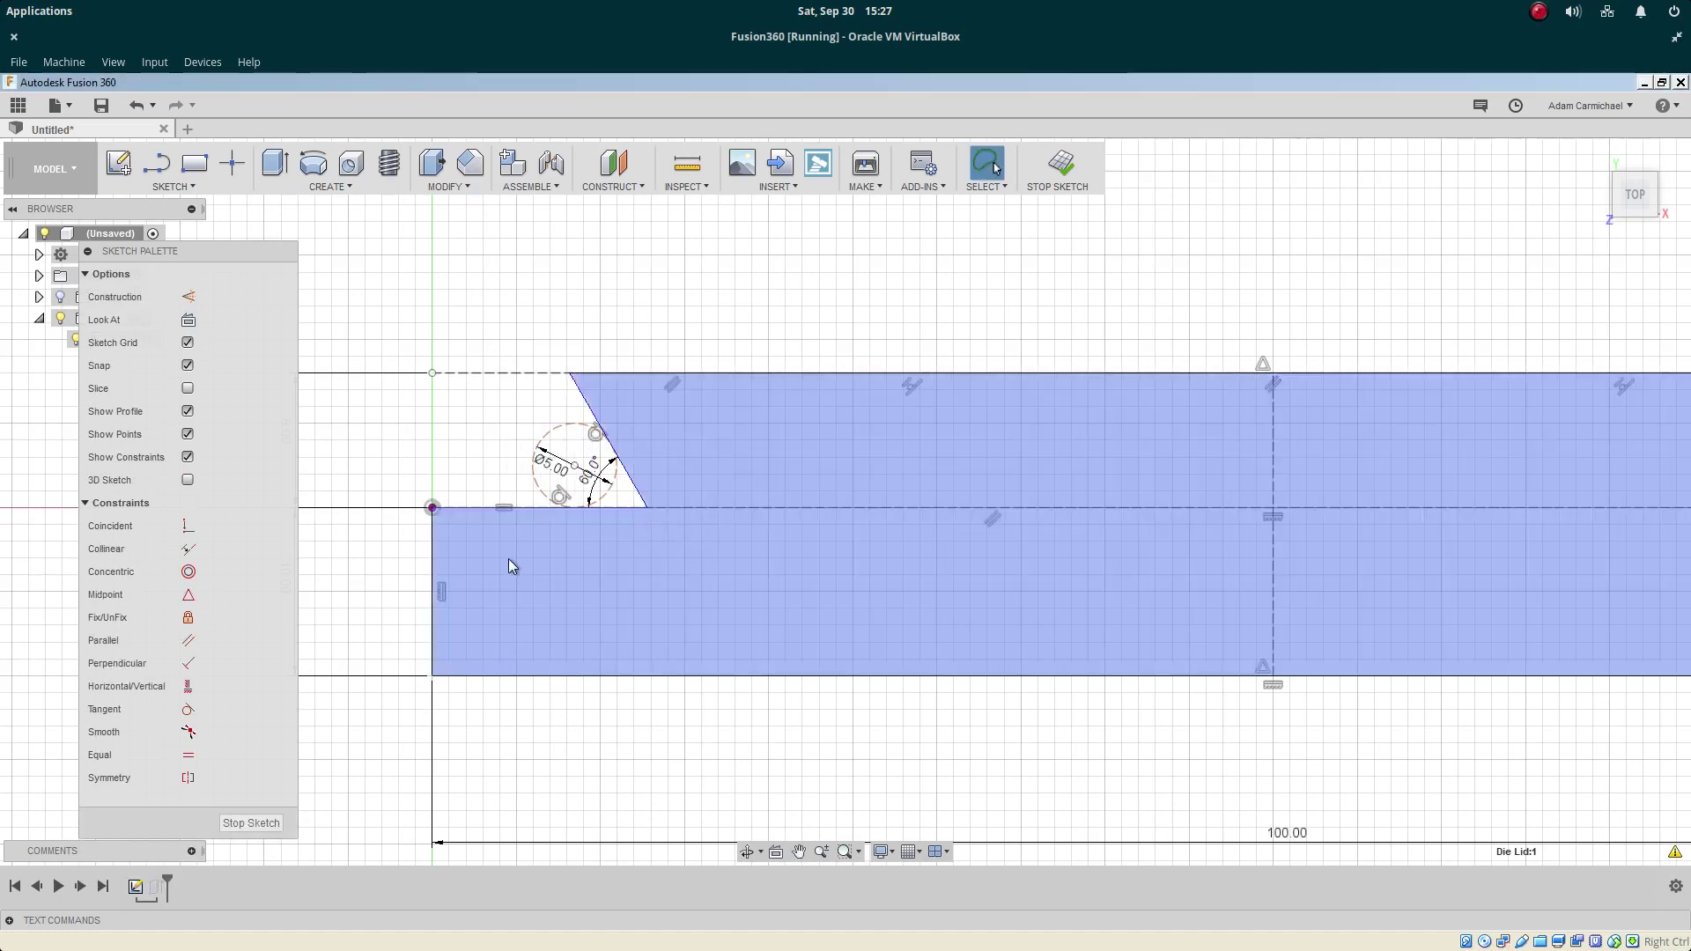
Draw a vertical line from the top edge down to the baseline, left of the circle
{"action": "key", "text": "l"}
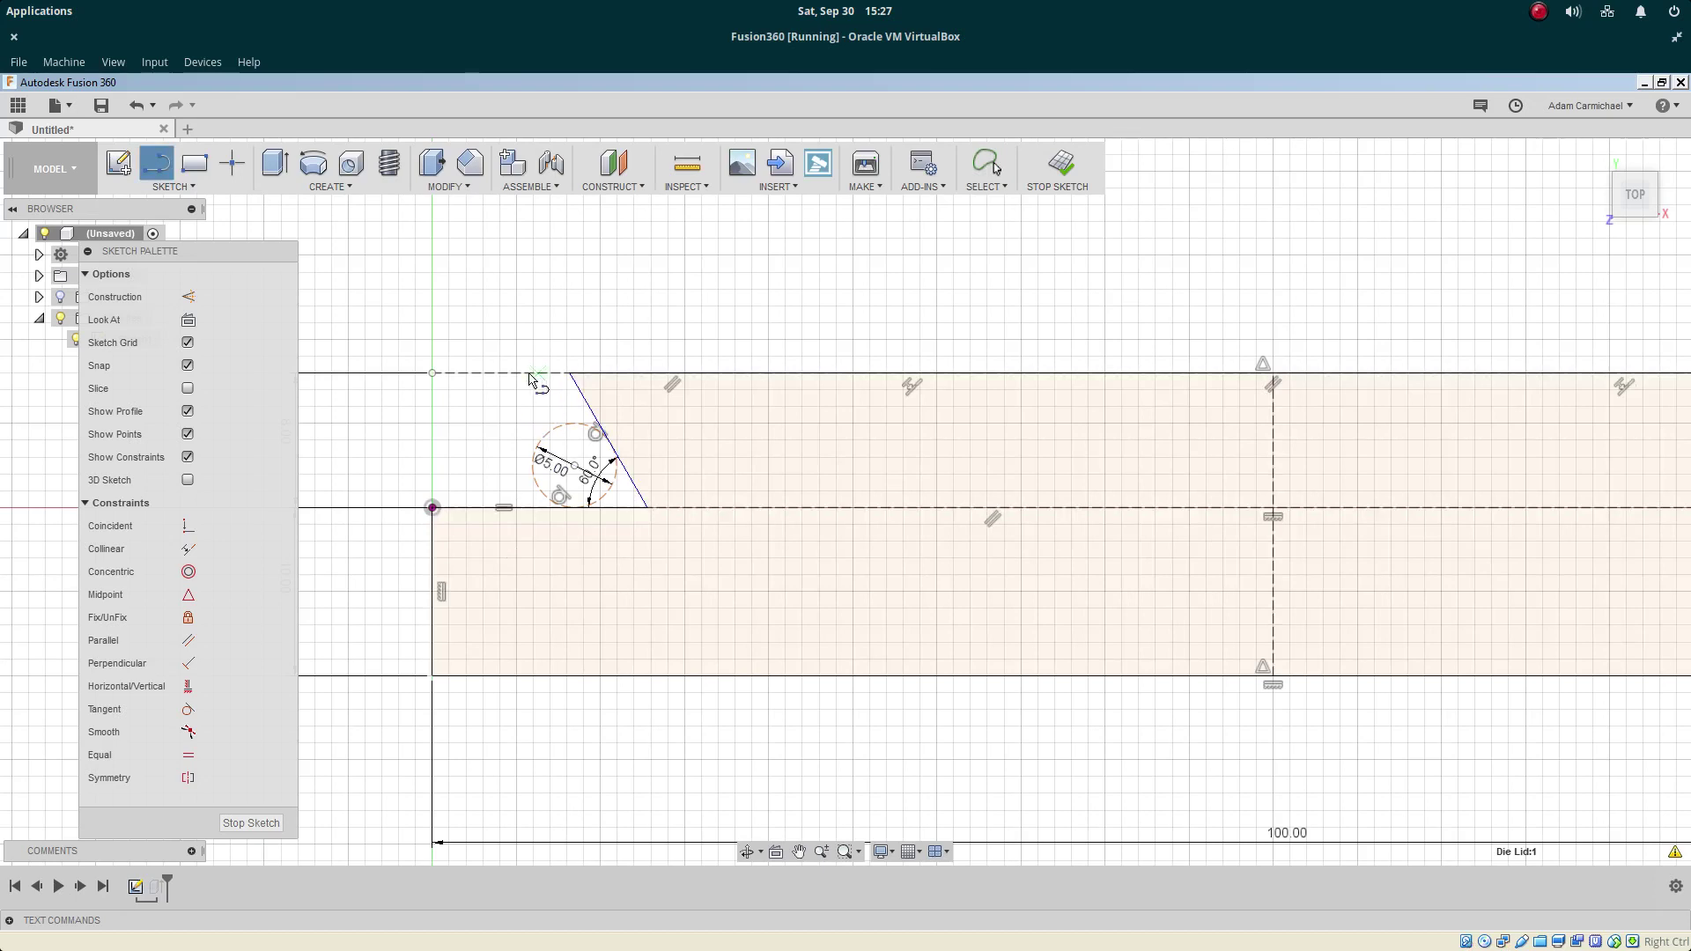
{"action": "left_click", "coordinate": [514, 375]}
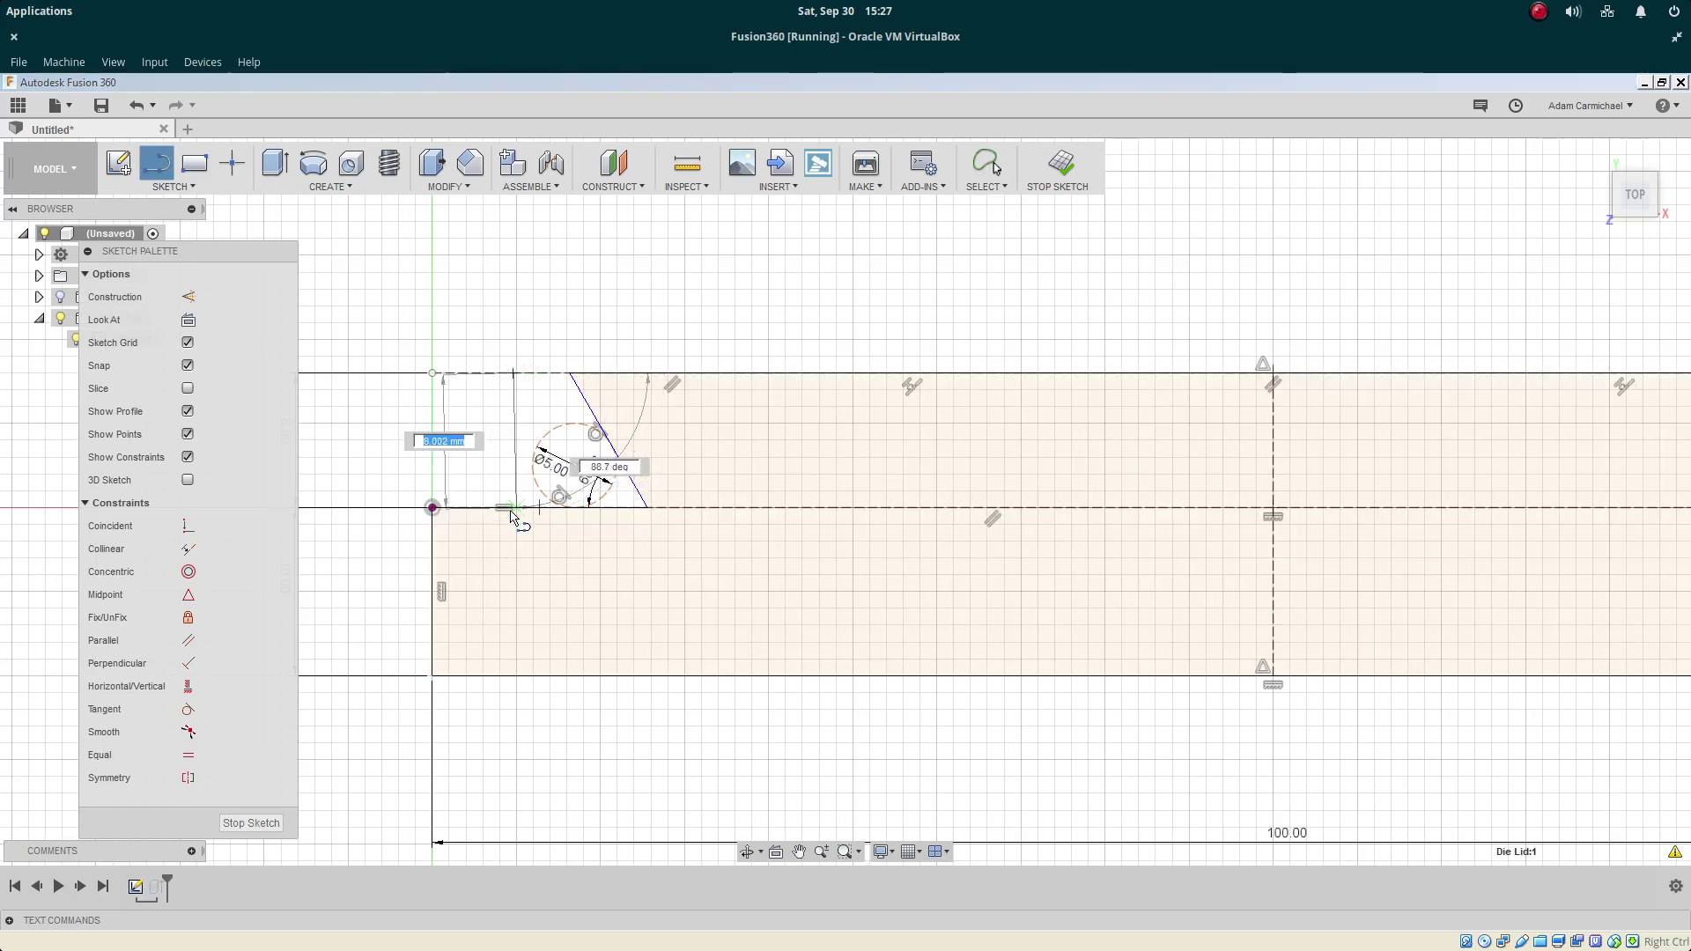
{"action": "key", "text": "Escape"}
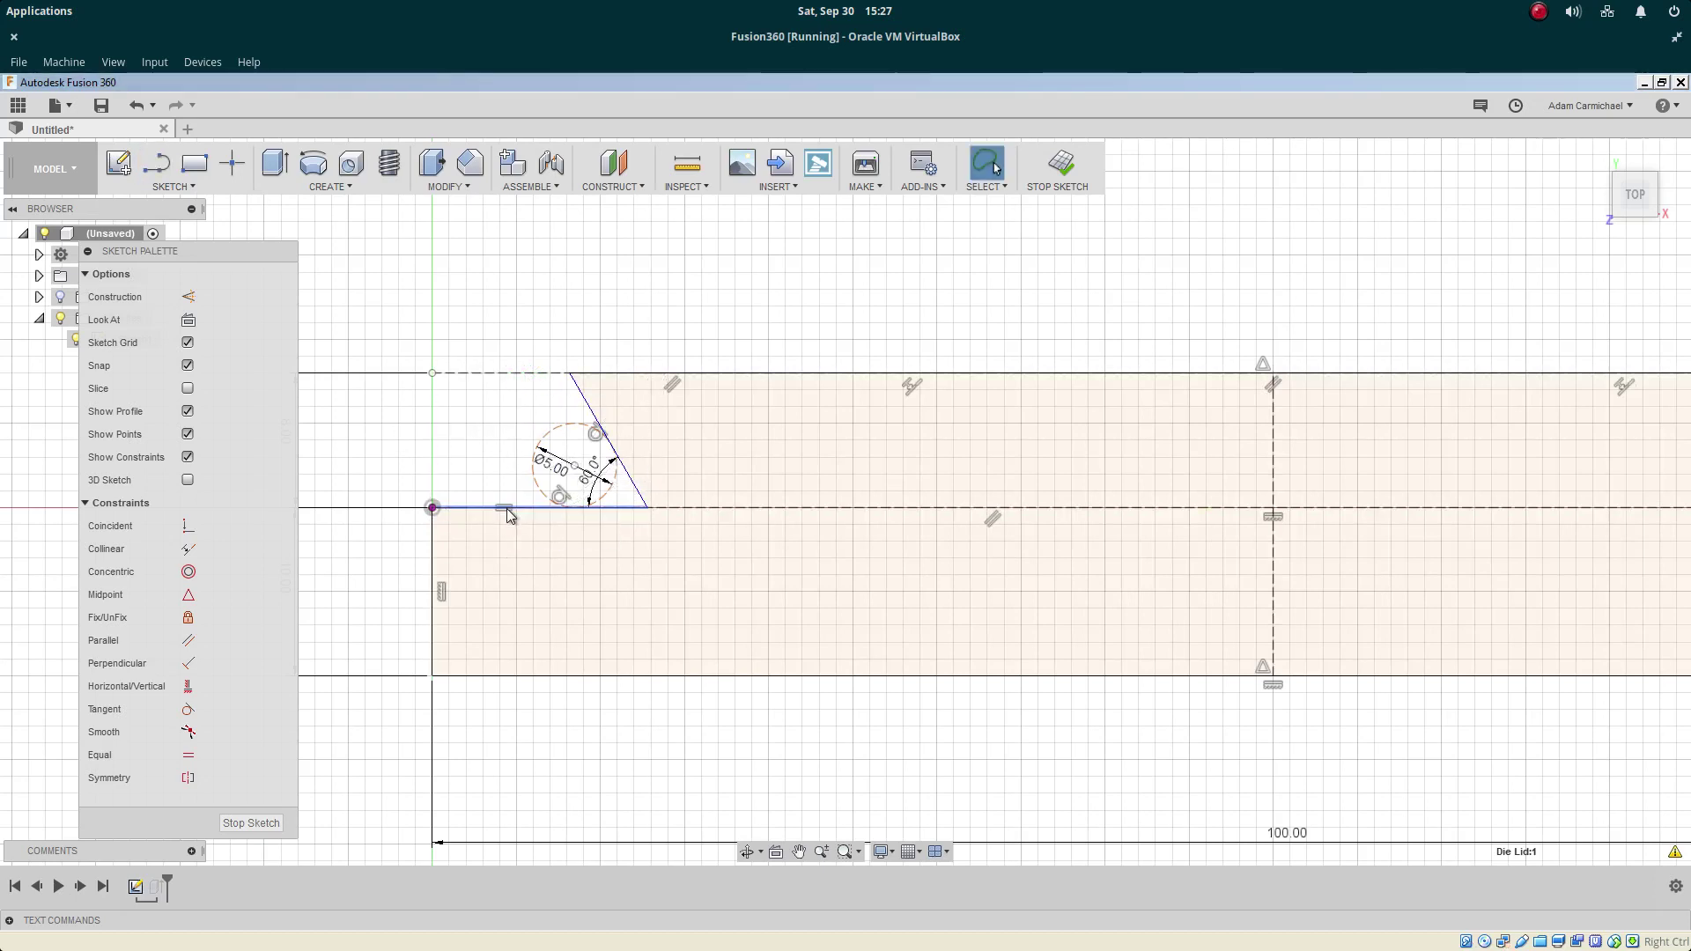
{"action": "key", "text": "l"}
{"action": "left_click", "coordinate": [476, 374]}
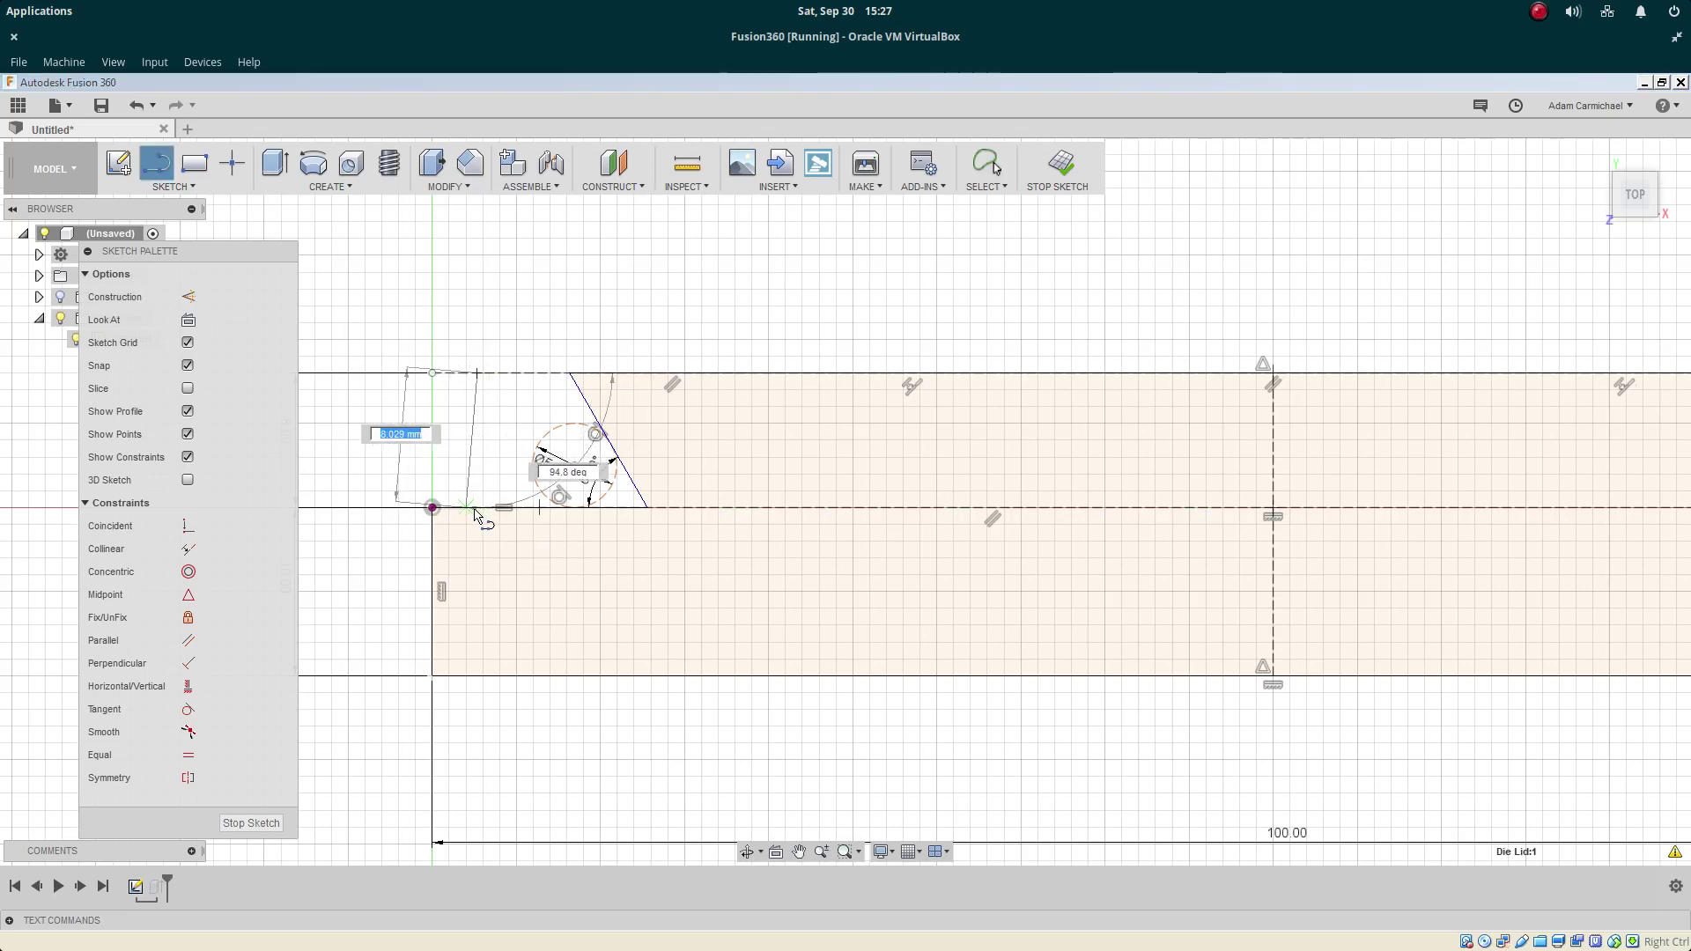
{"action": "left_click", "coordinate": [477, 509]}
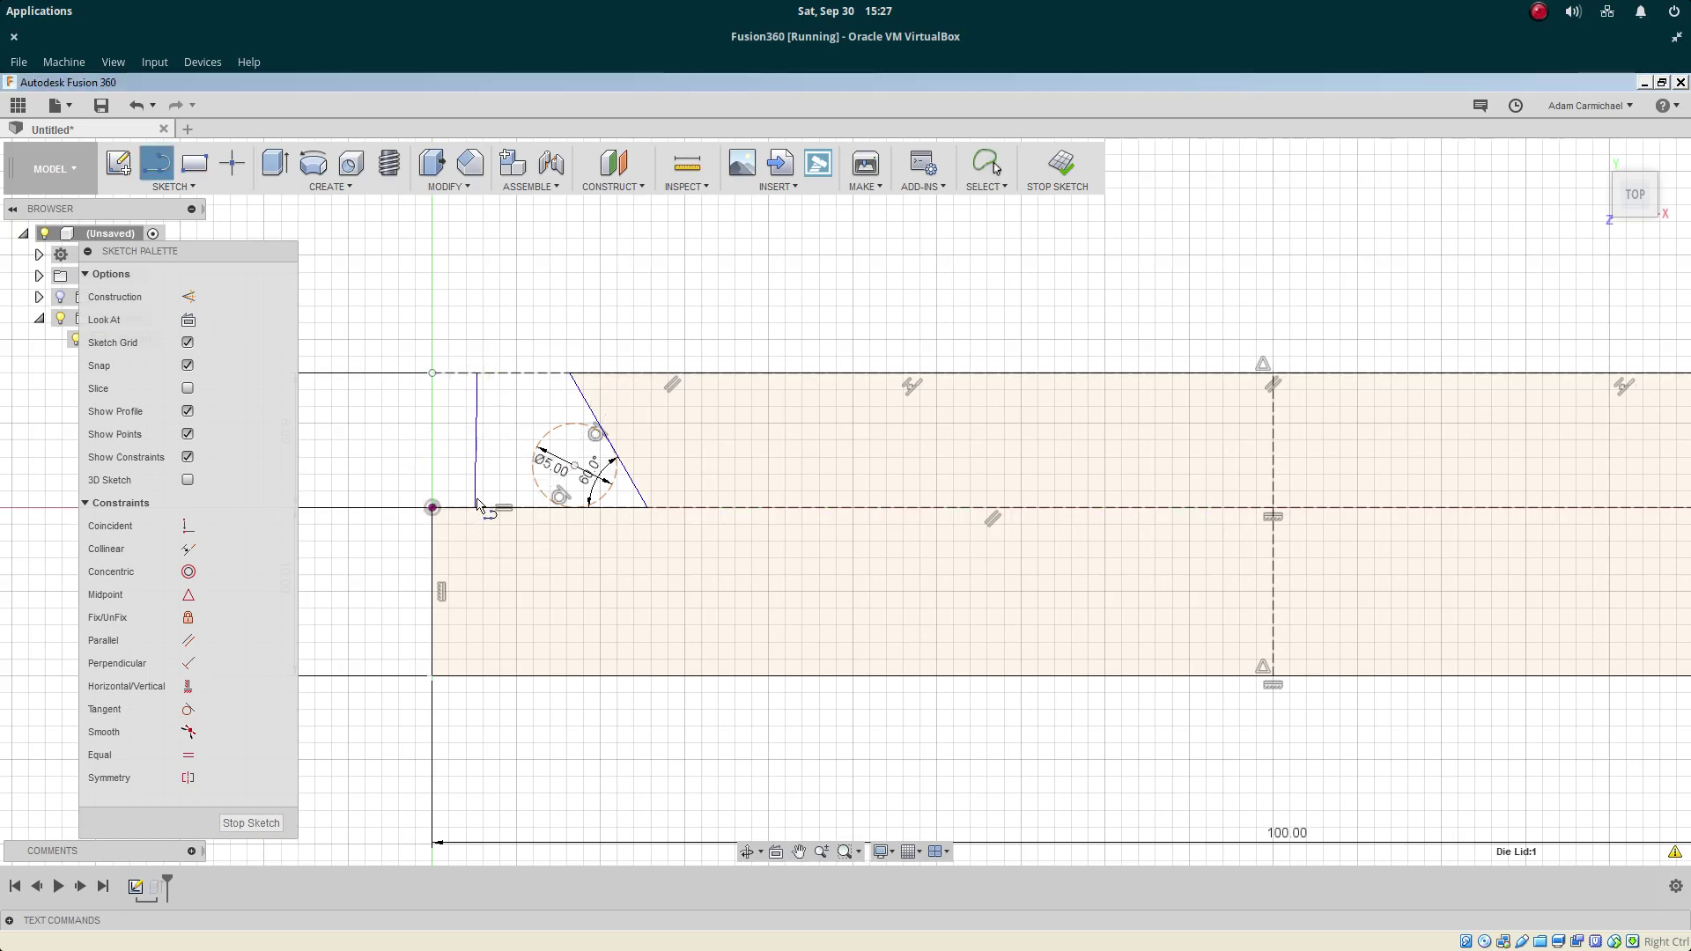
{"action": "key", "text": "Escape"}
Constrain the vertical line perpendicular to the top edge and make it construction geometry
{"action": "left_click", "coordinate": [477, 437]}
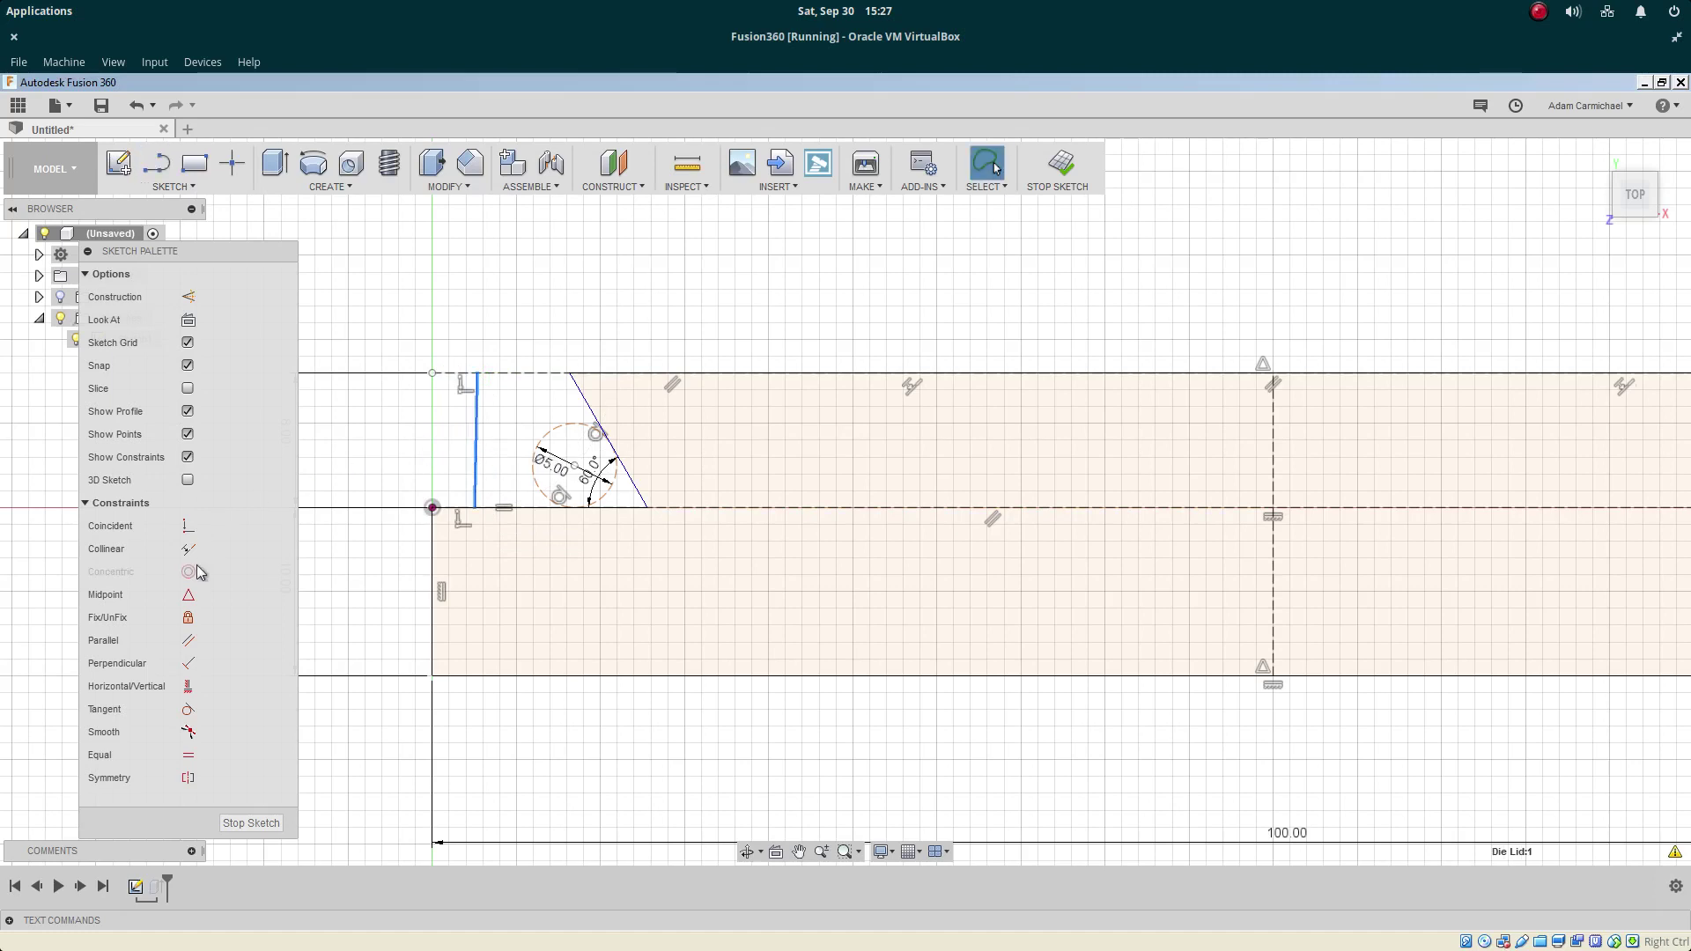
{"action": "left_click", "coordinate": [188, 664]}
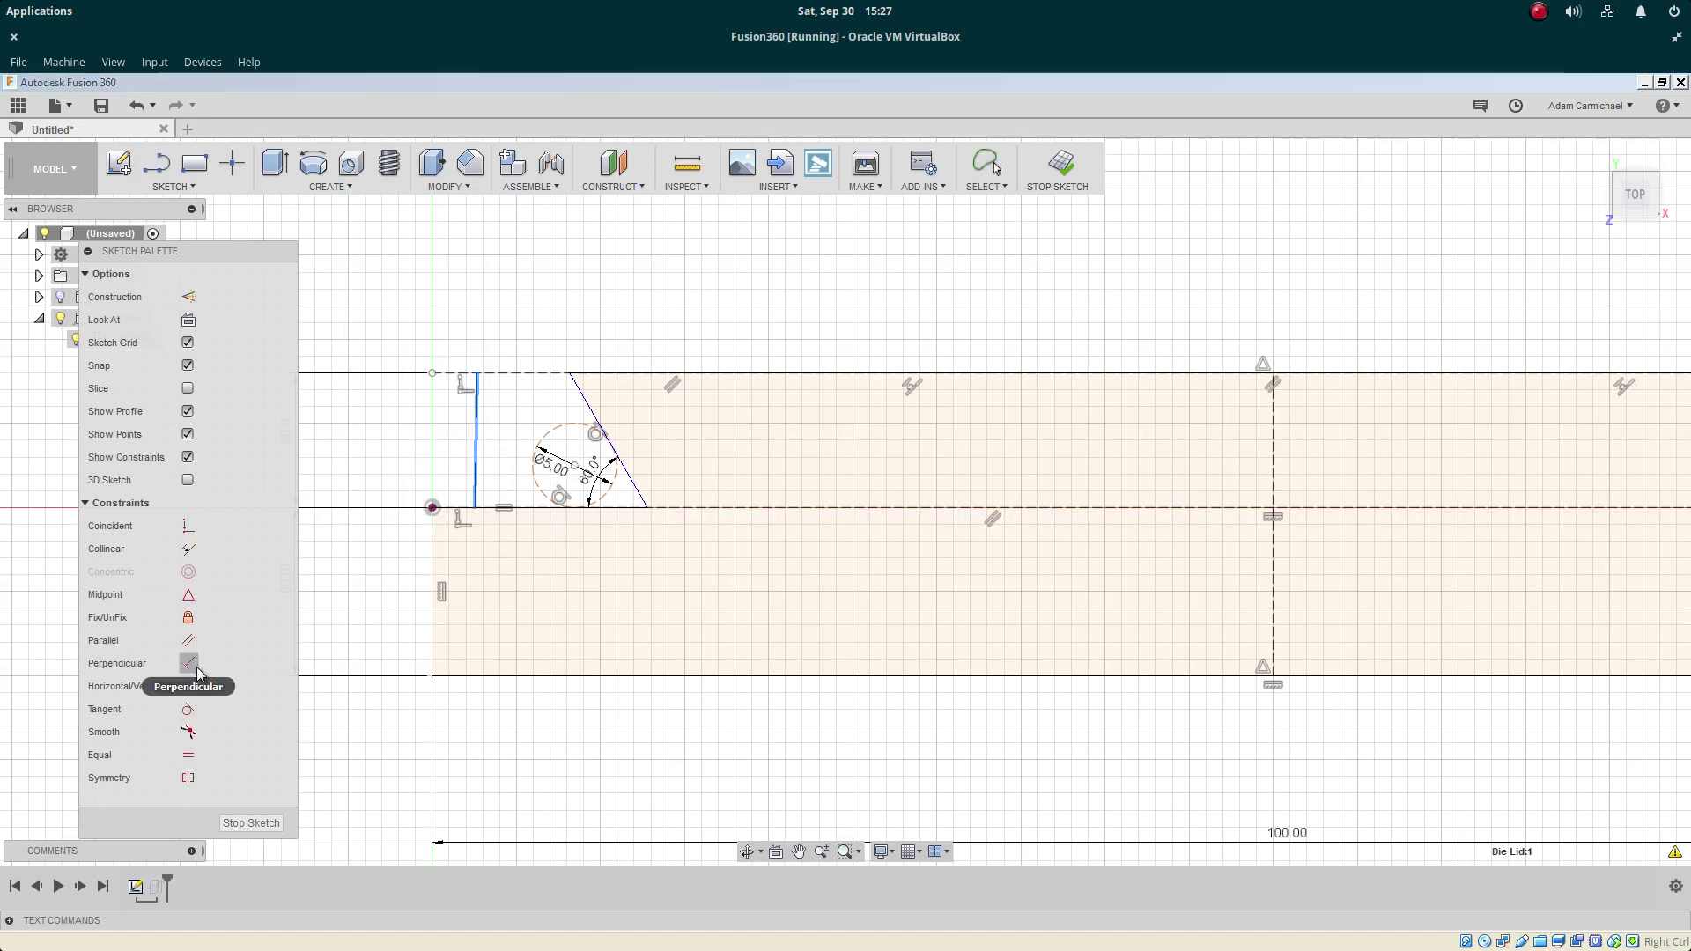
{"action": "left_click", "coordinate": [525, 381]}
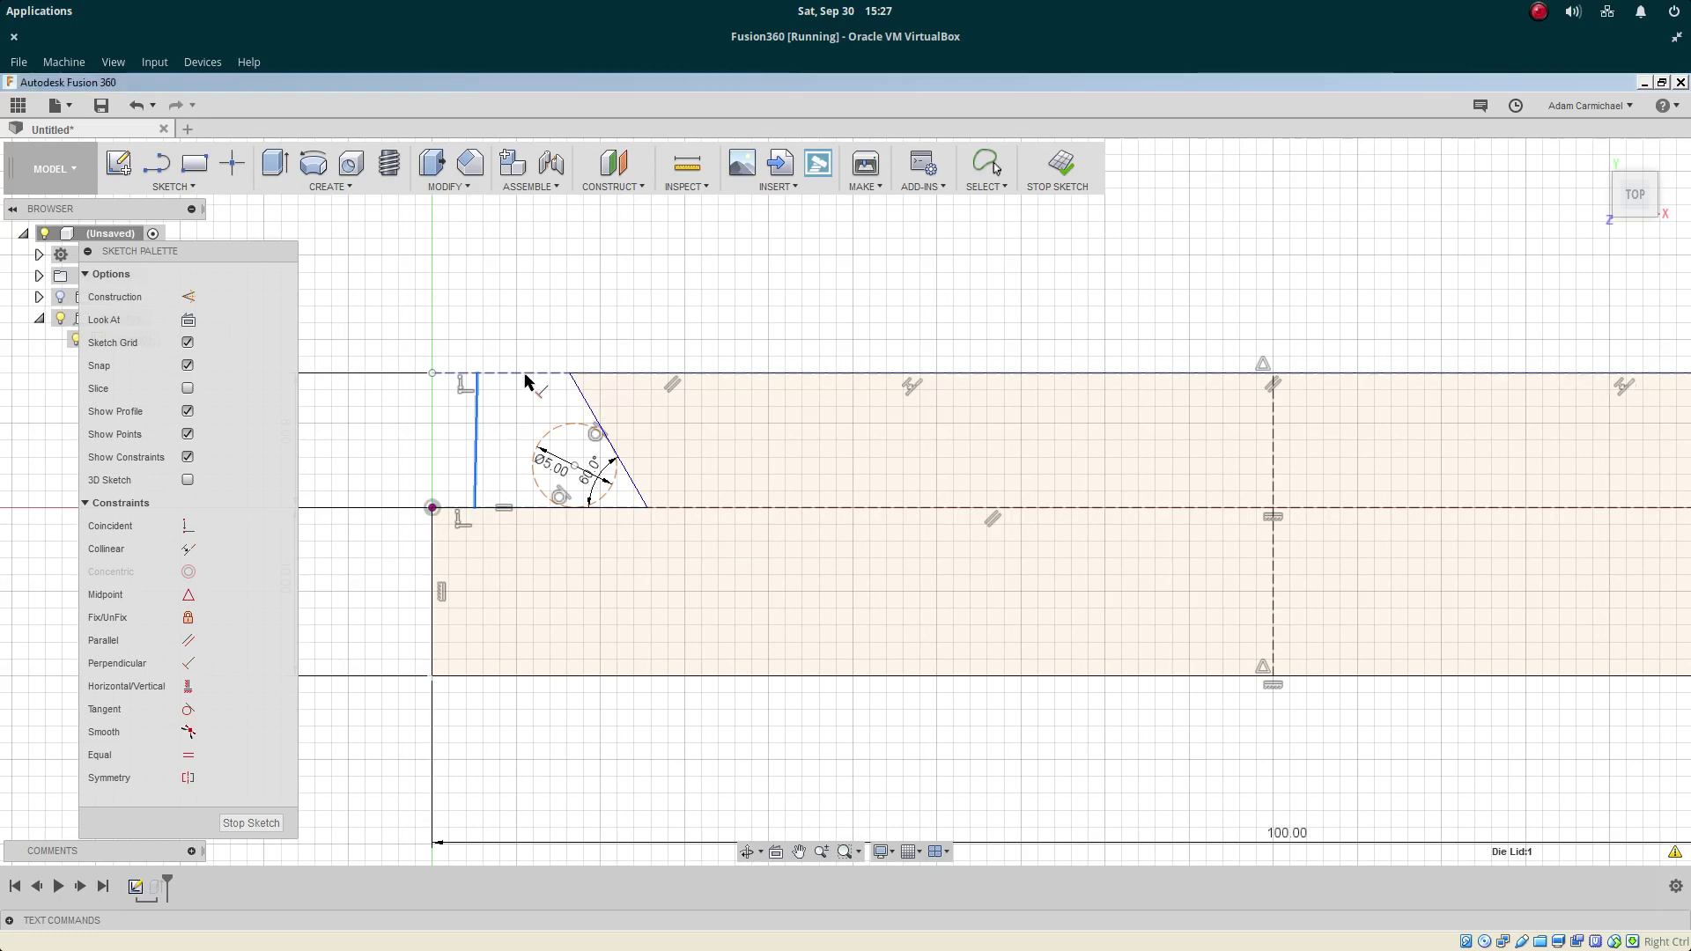
{"action": "left_click", "coordinate": [474, 456]}
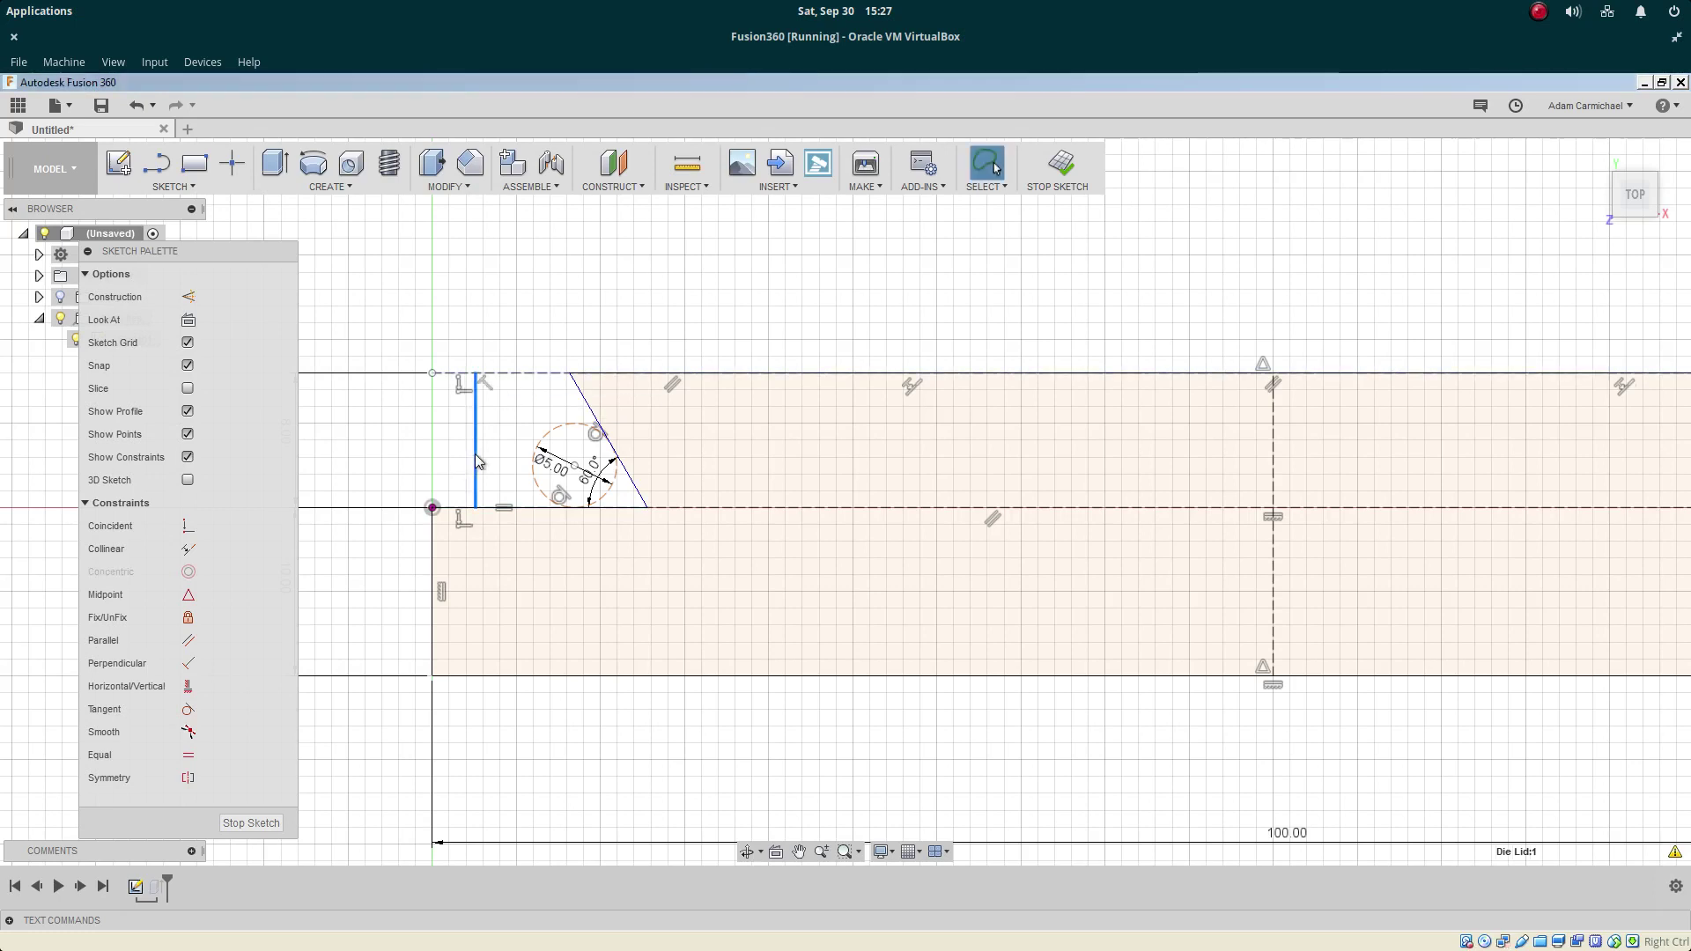
{"action": "key", "text": "x"}
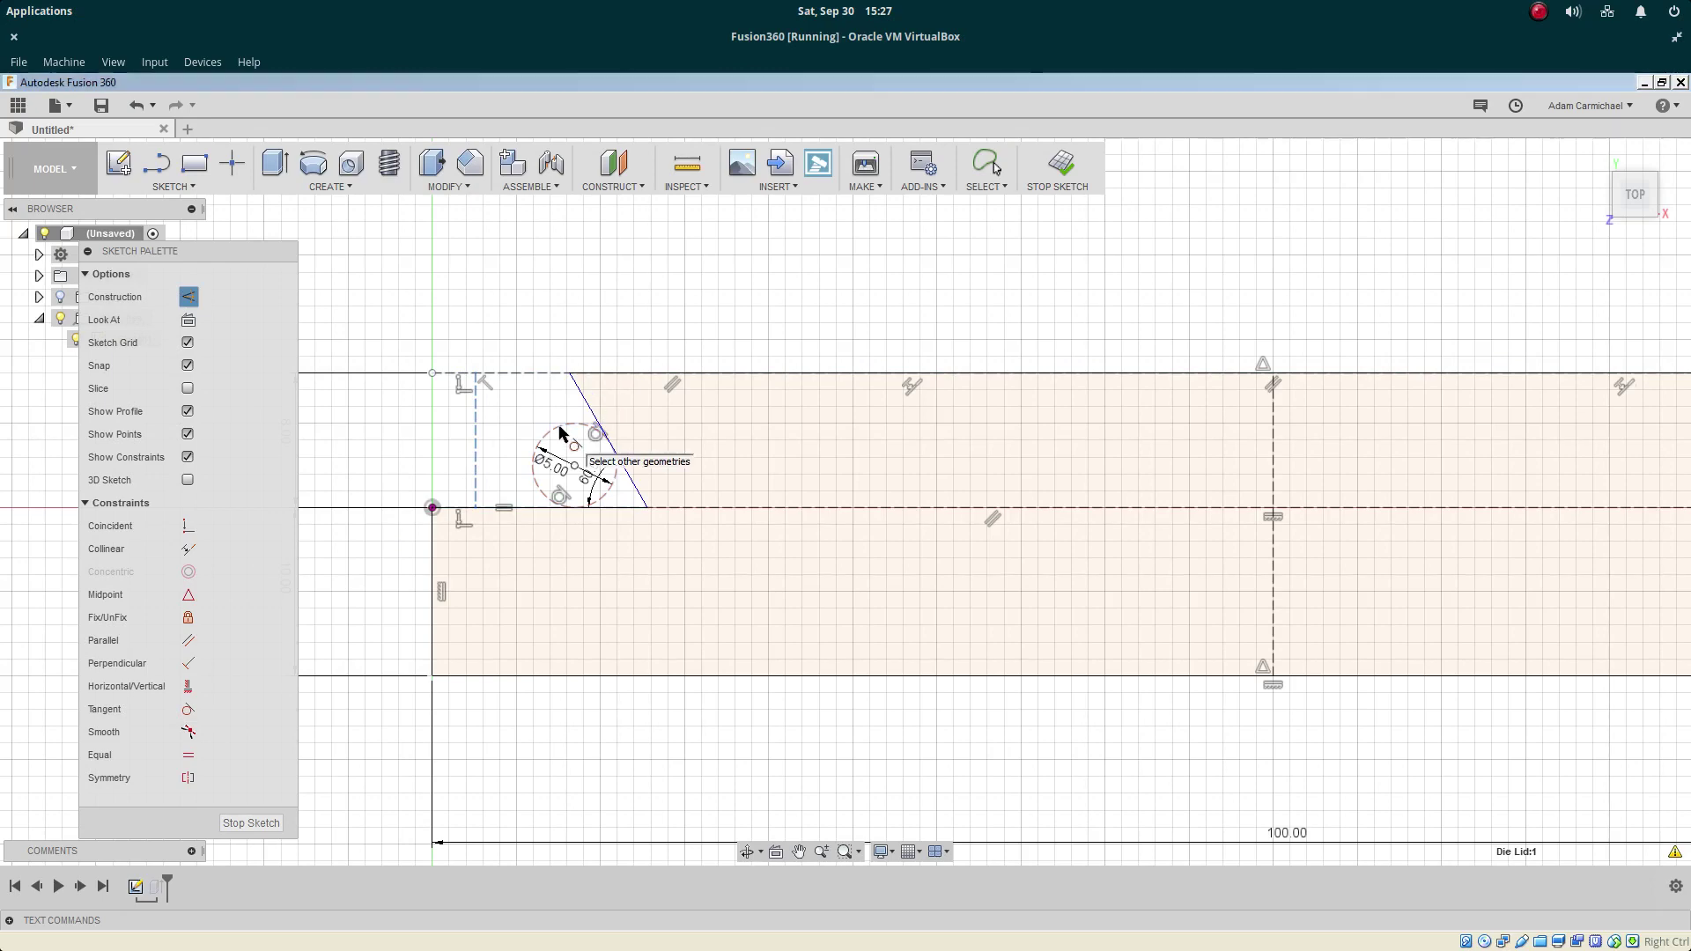
Drag the circle and slanted edge against the vertical construction line, then select the line and circle
{"action": "left_click_drag", "start_coordinate": [560, 434], "coordinate": [504, 436]}
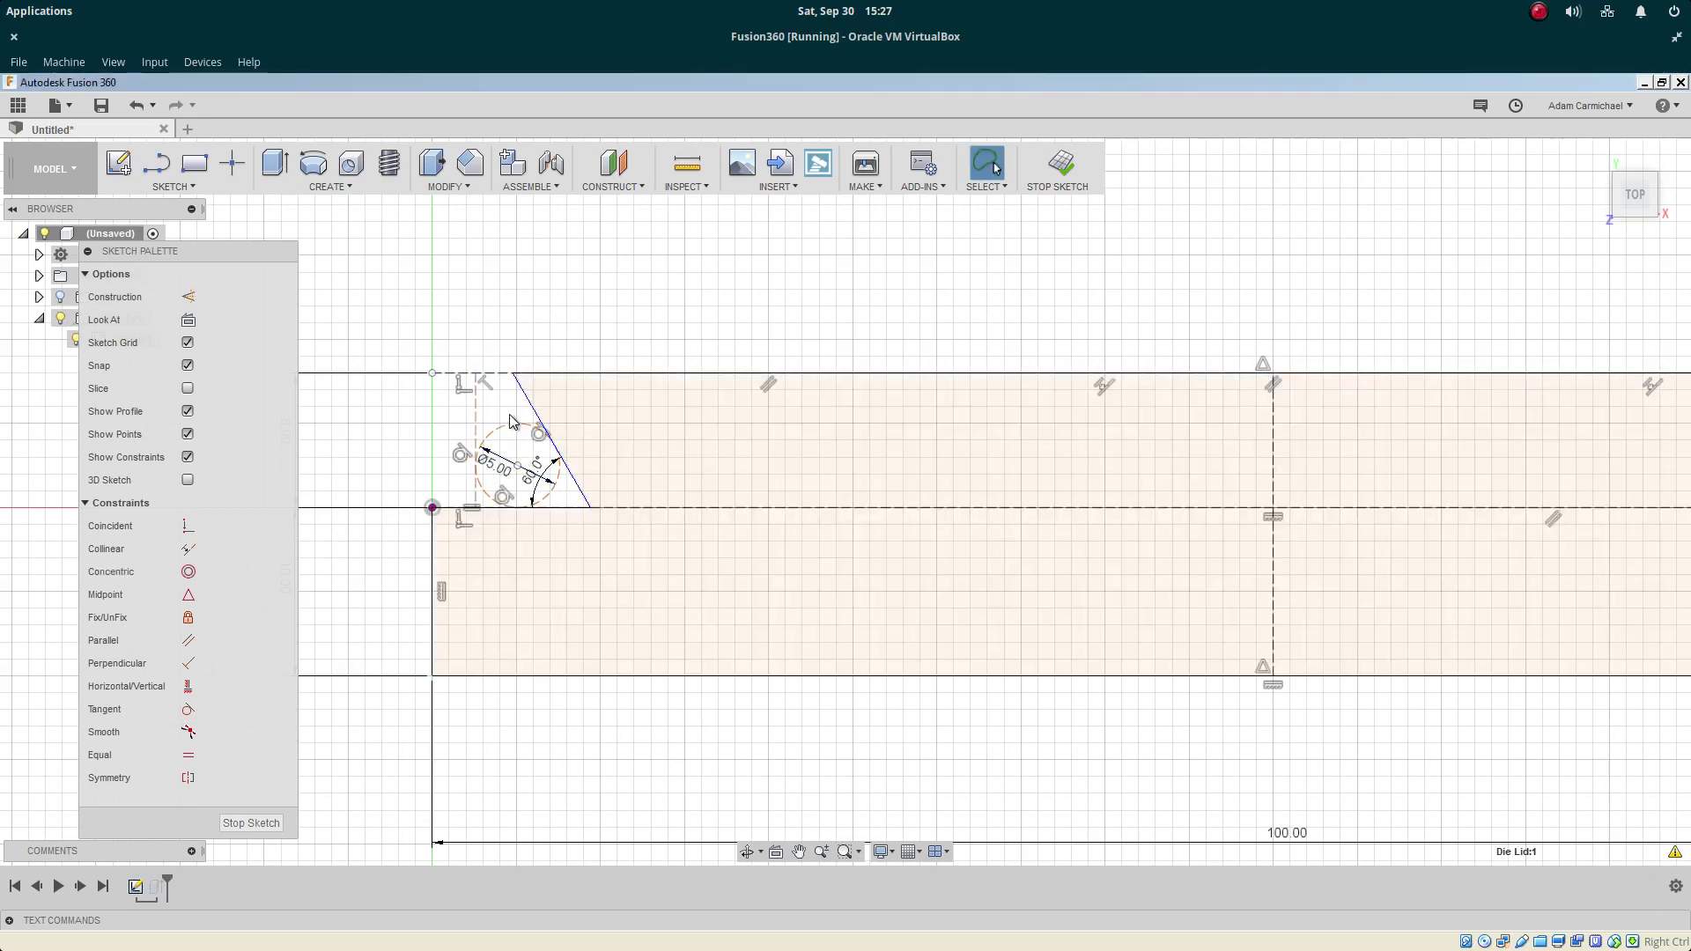
{"action": "mouse_move", "coordinate": [510, 435]}
{"action": "left_mouse_down"}
{"action": "mouse_move", "coordinate": [630, 440]}
{"action": "mouse_move", "coordinate": [573, 440]}
{"action": "left_mouse_up"}
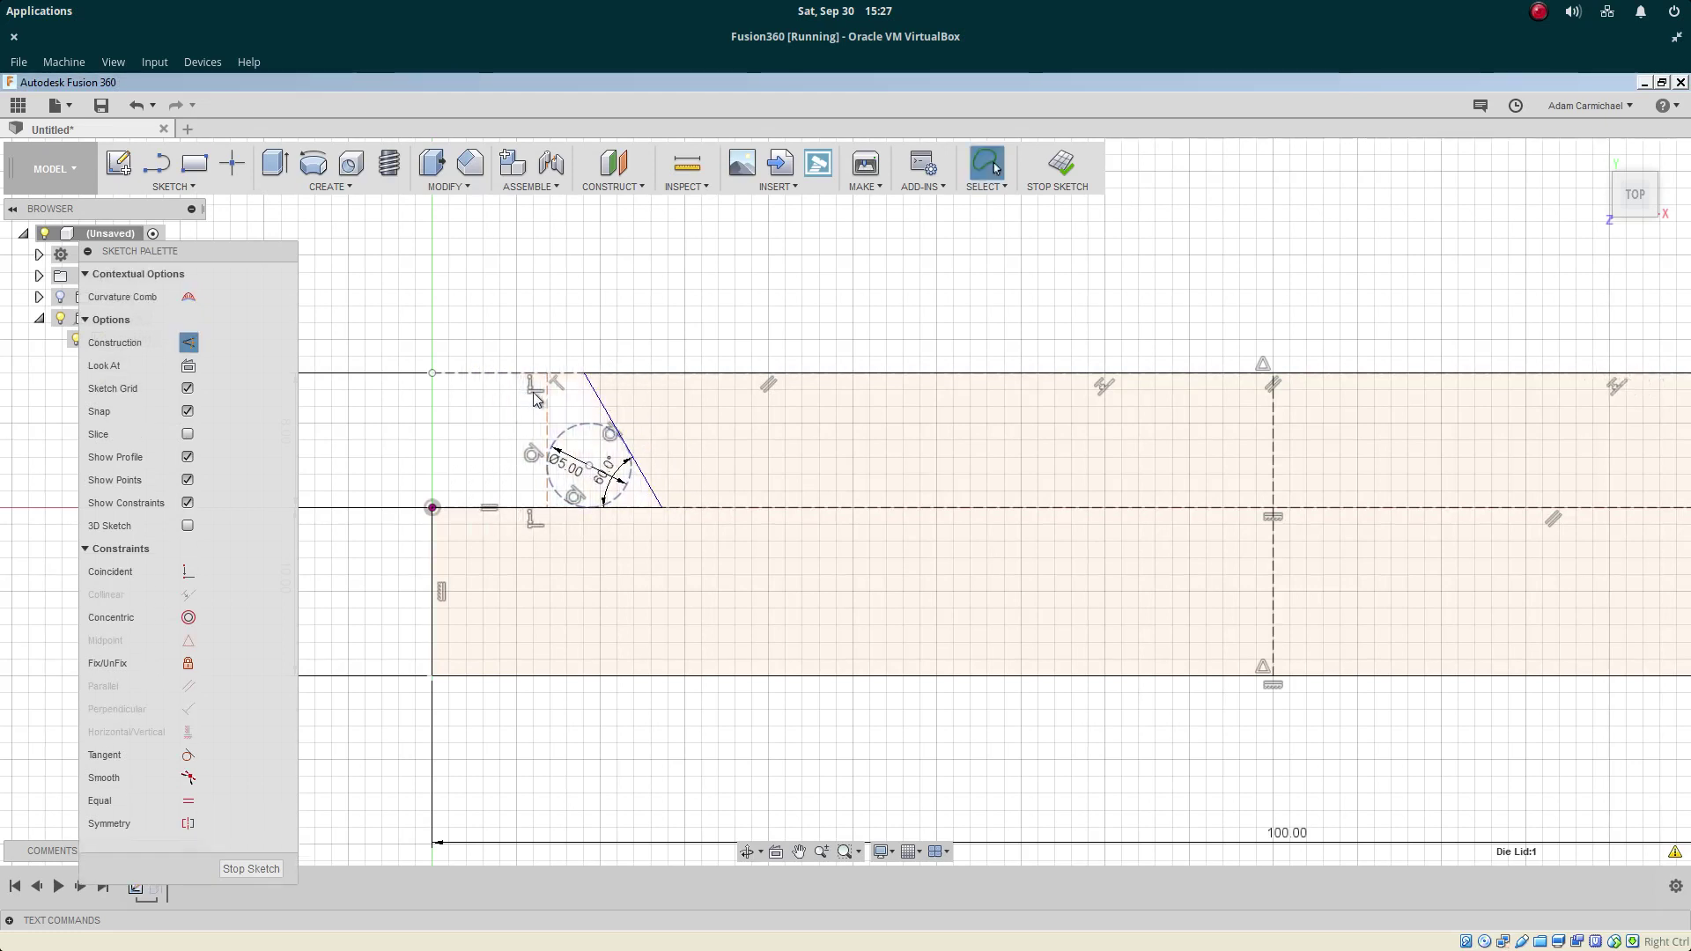
{"action": "left_click", "coordinate": [552, 411]}
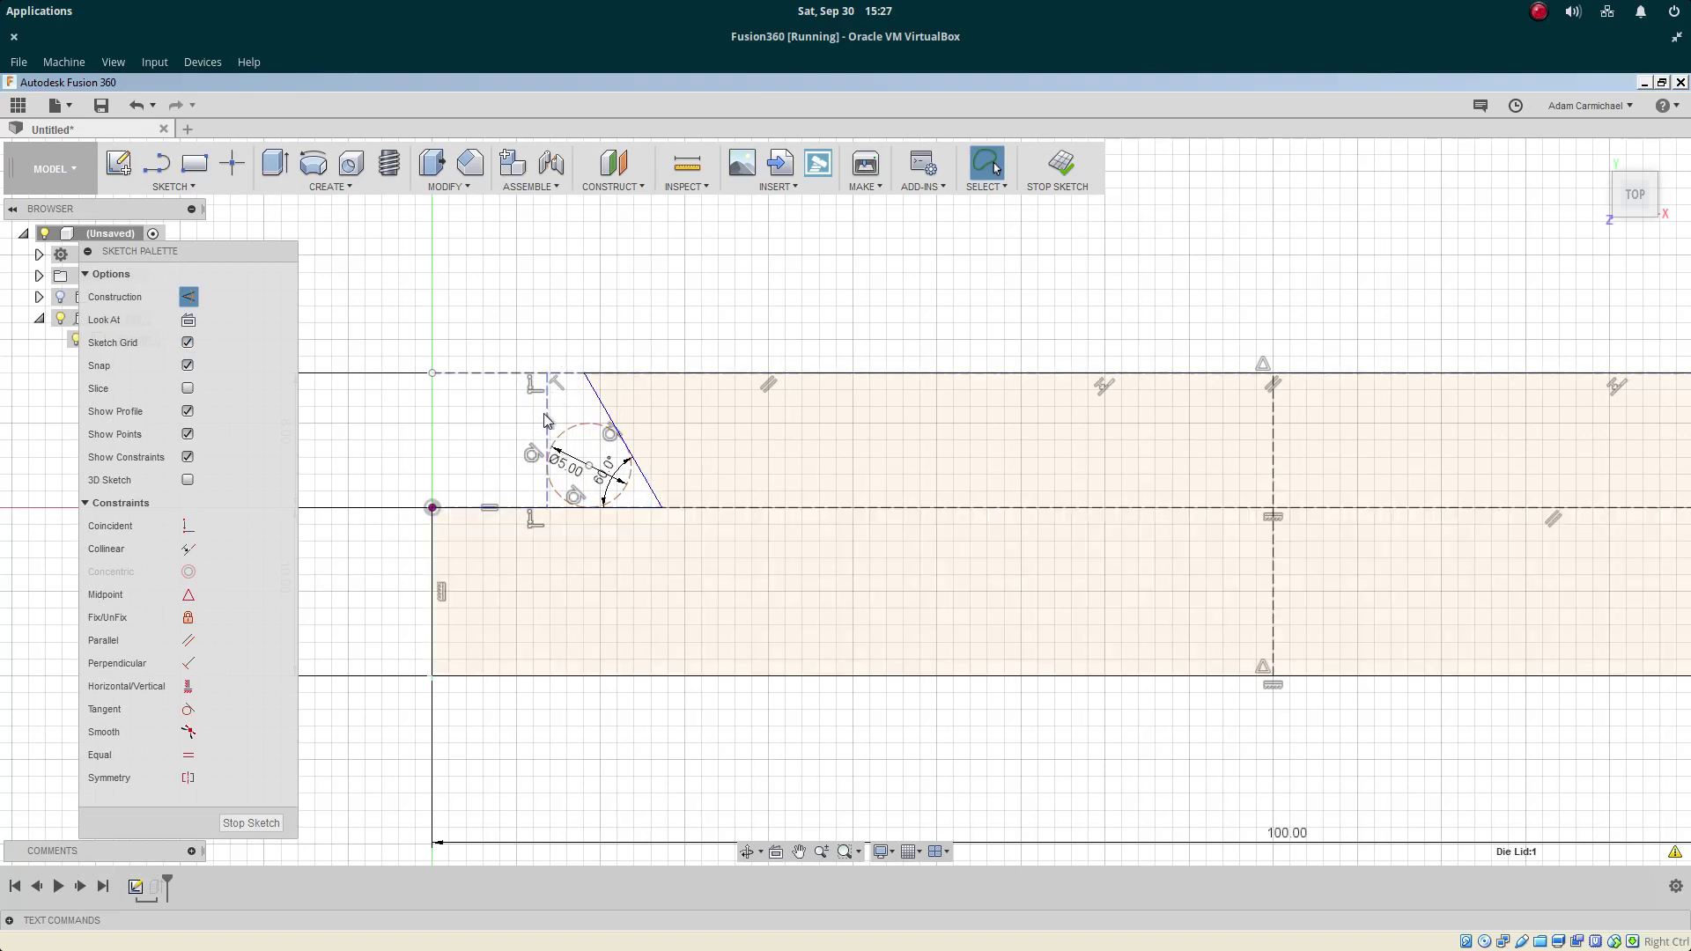
{"action": "left_click", "coordinate": [587, 429]}
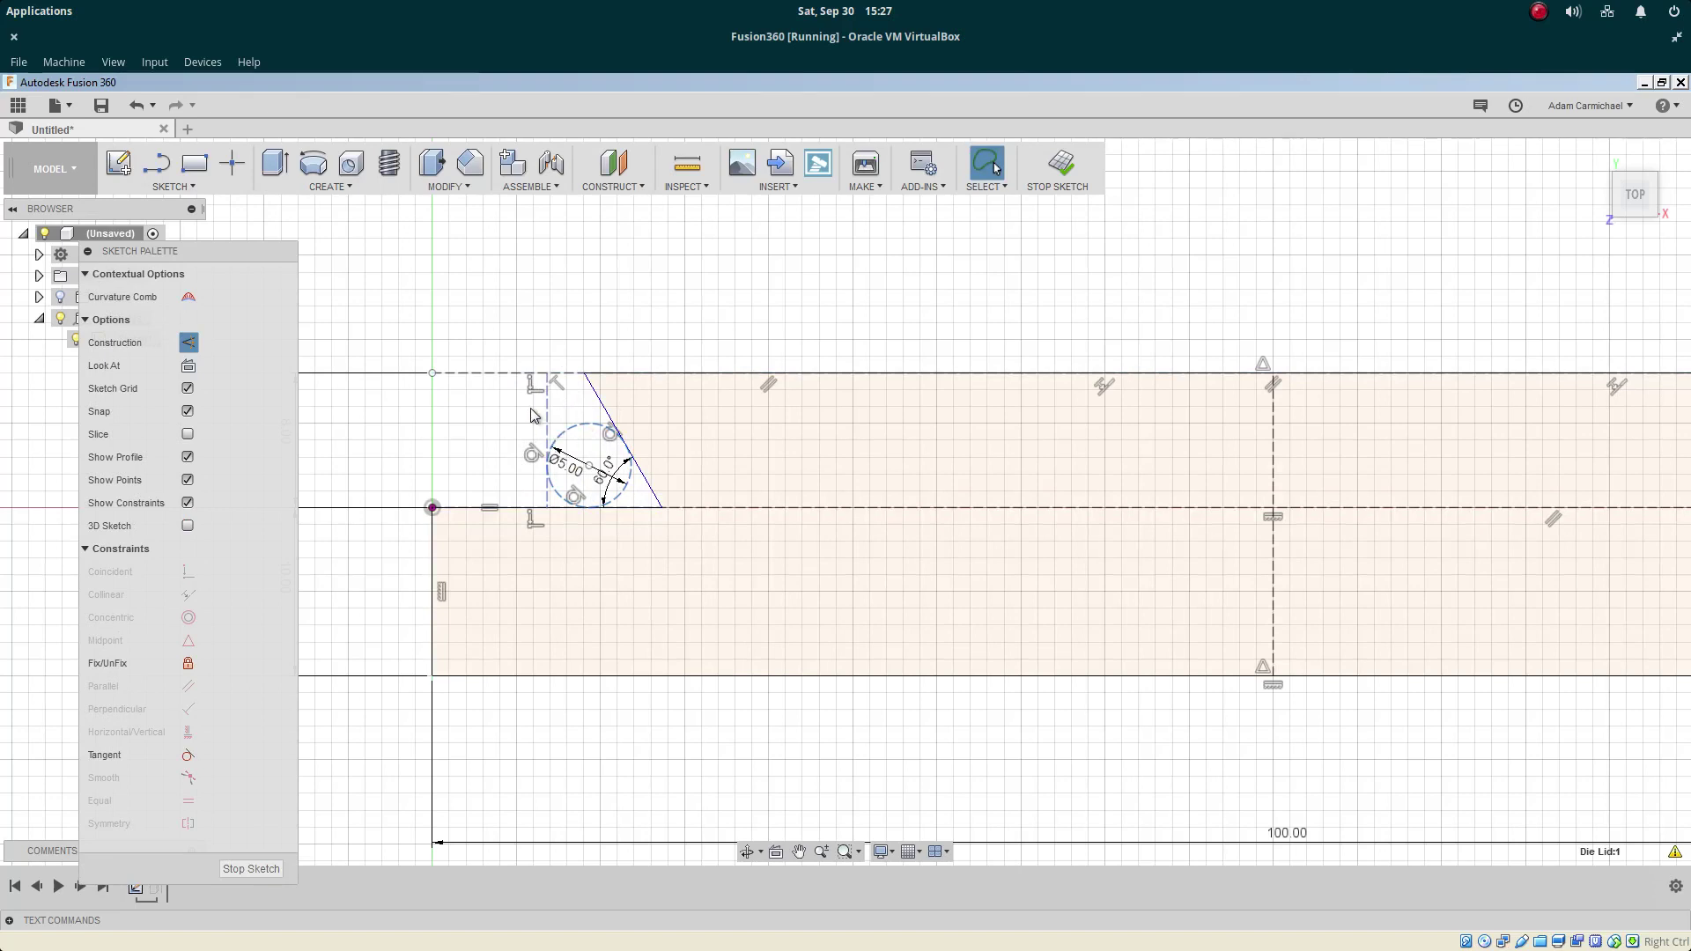
Mirror the 5 mm circle and vertical construction line across the centre line to the right end
{"action": "left_click", "coordinate": [208, 188]}
{"action": "left_click", "coordinate": [132, 579]}
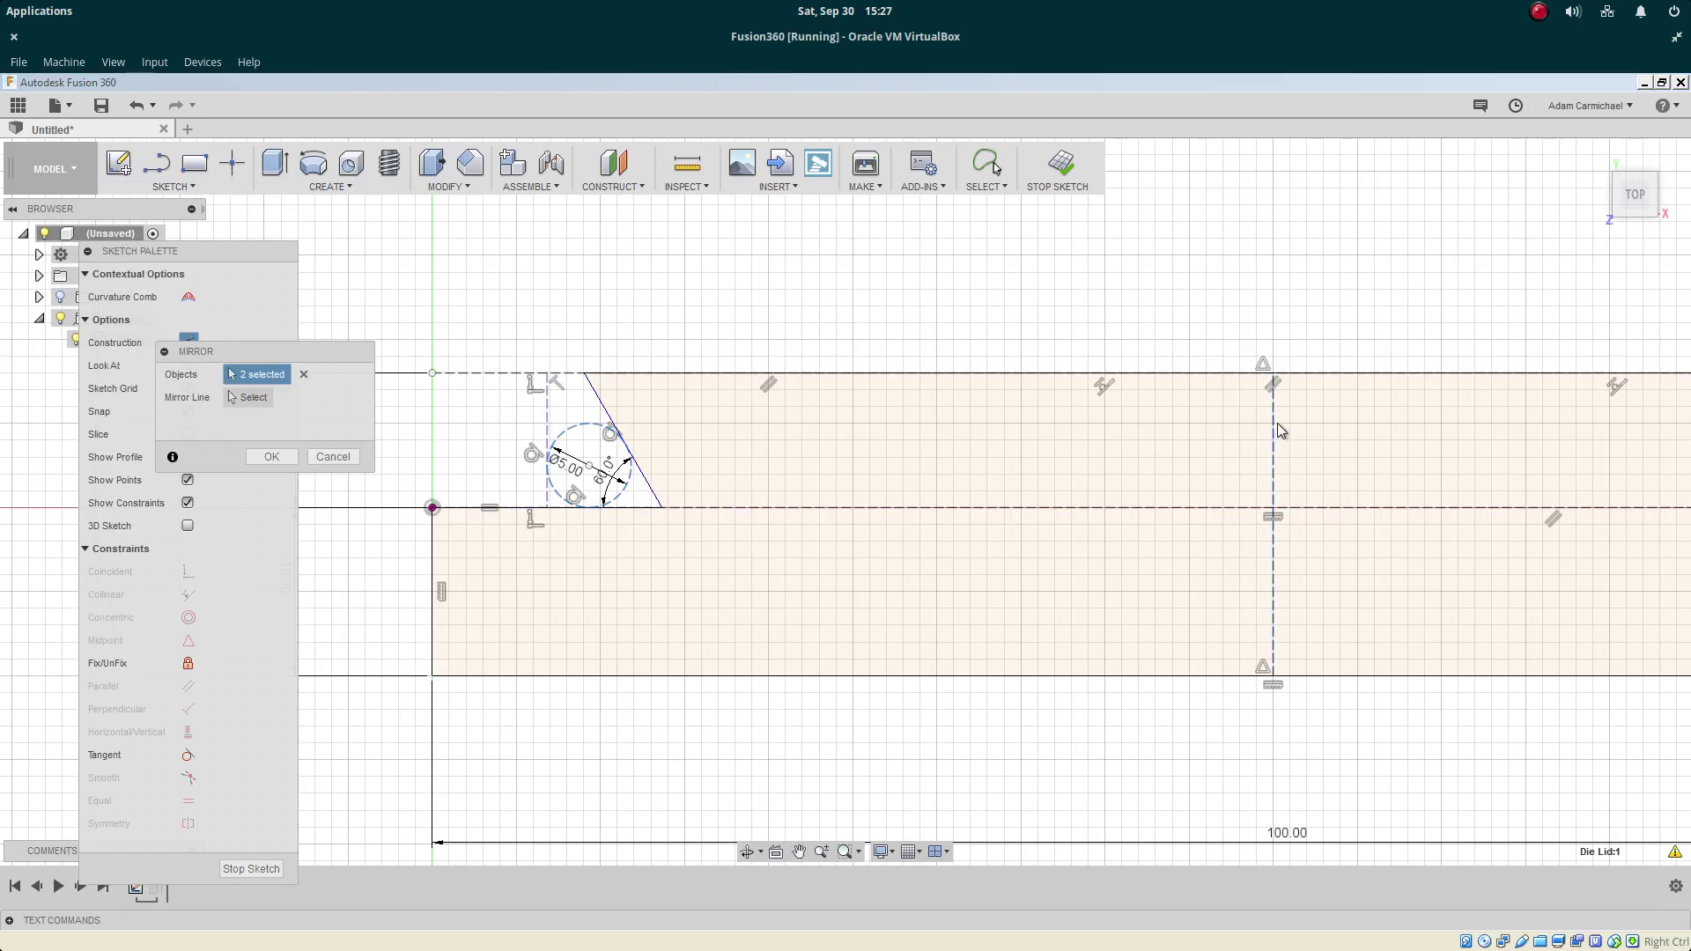
{"action": "left_click", "coordinate": [255, 401]}
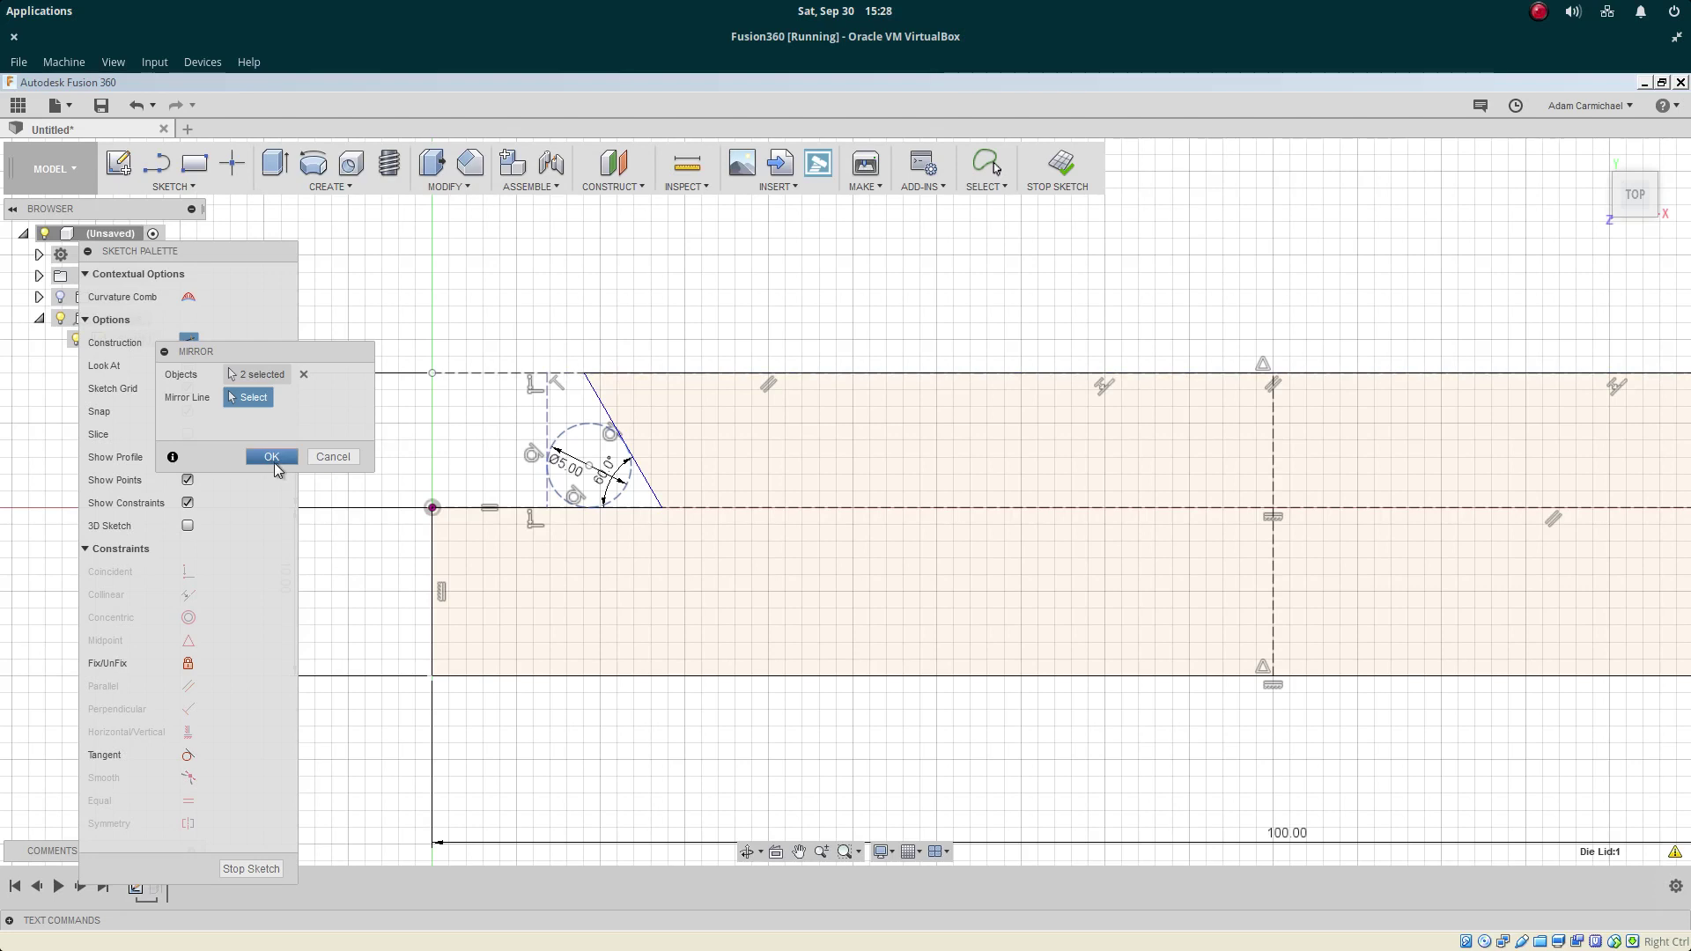
{"action": "left_click", "coordinate": [1273, 443]}
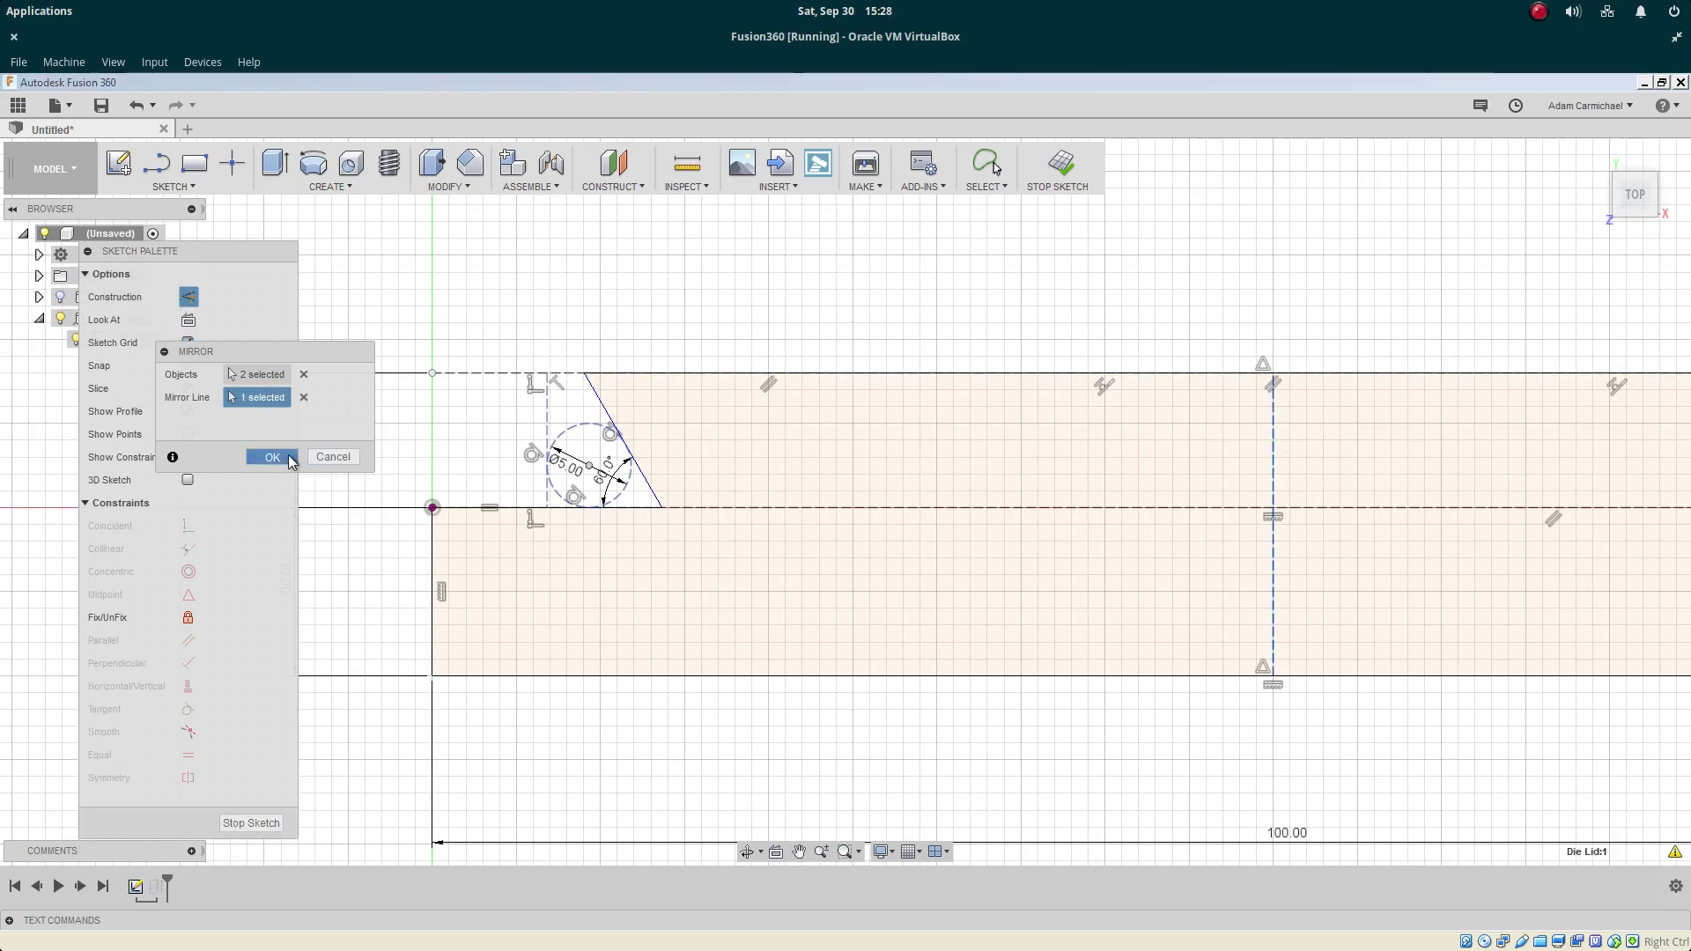
{"action": "left_click", "coordinate": [271, 457]}
Dimension the two outer vertical construction lines 64 mm apart above the sketch
{"action": "scroll", "coordinate": [378, 314], "scroll_direction": "down", "scroll_amount": 3}
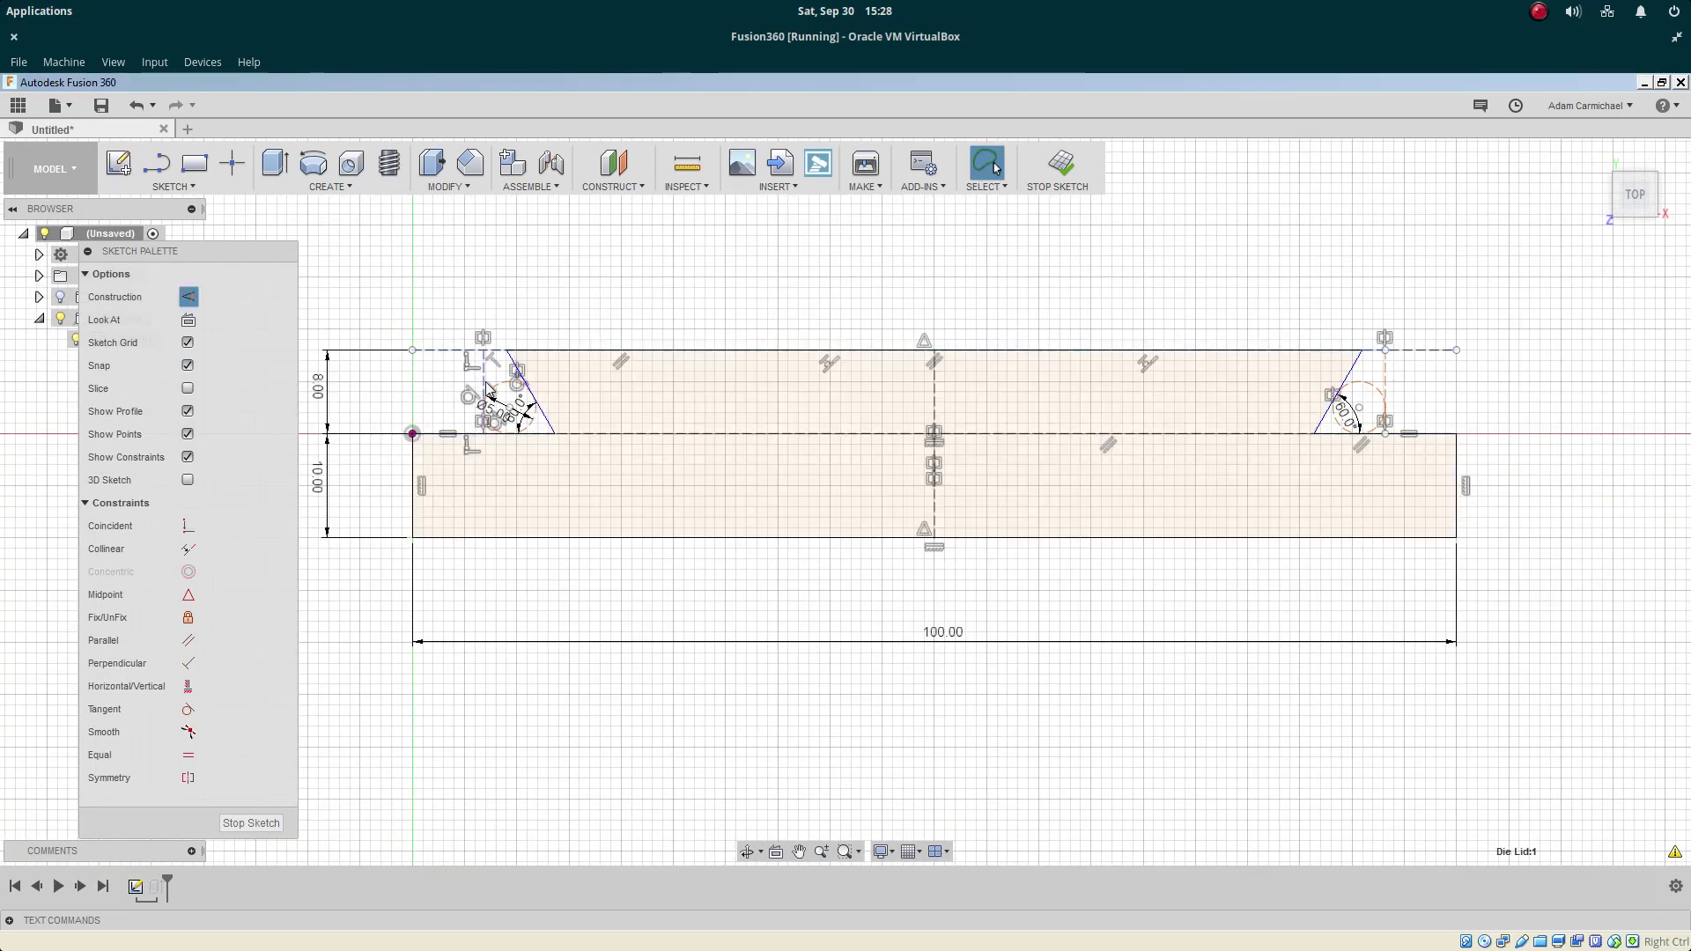
{"action": "key", "text": "d"}
{"action": "left_click", "coordinate": [1379, 379]}
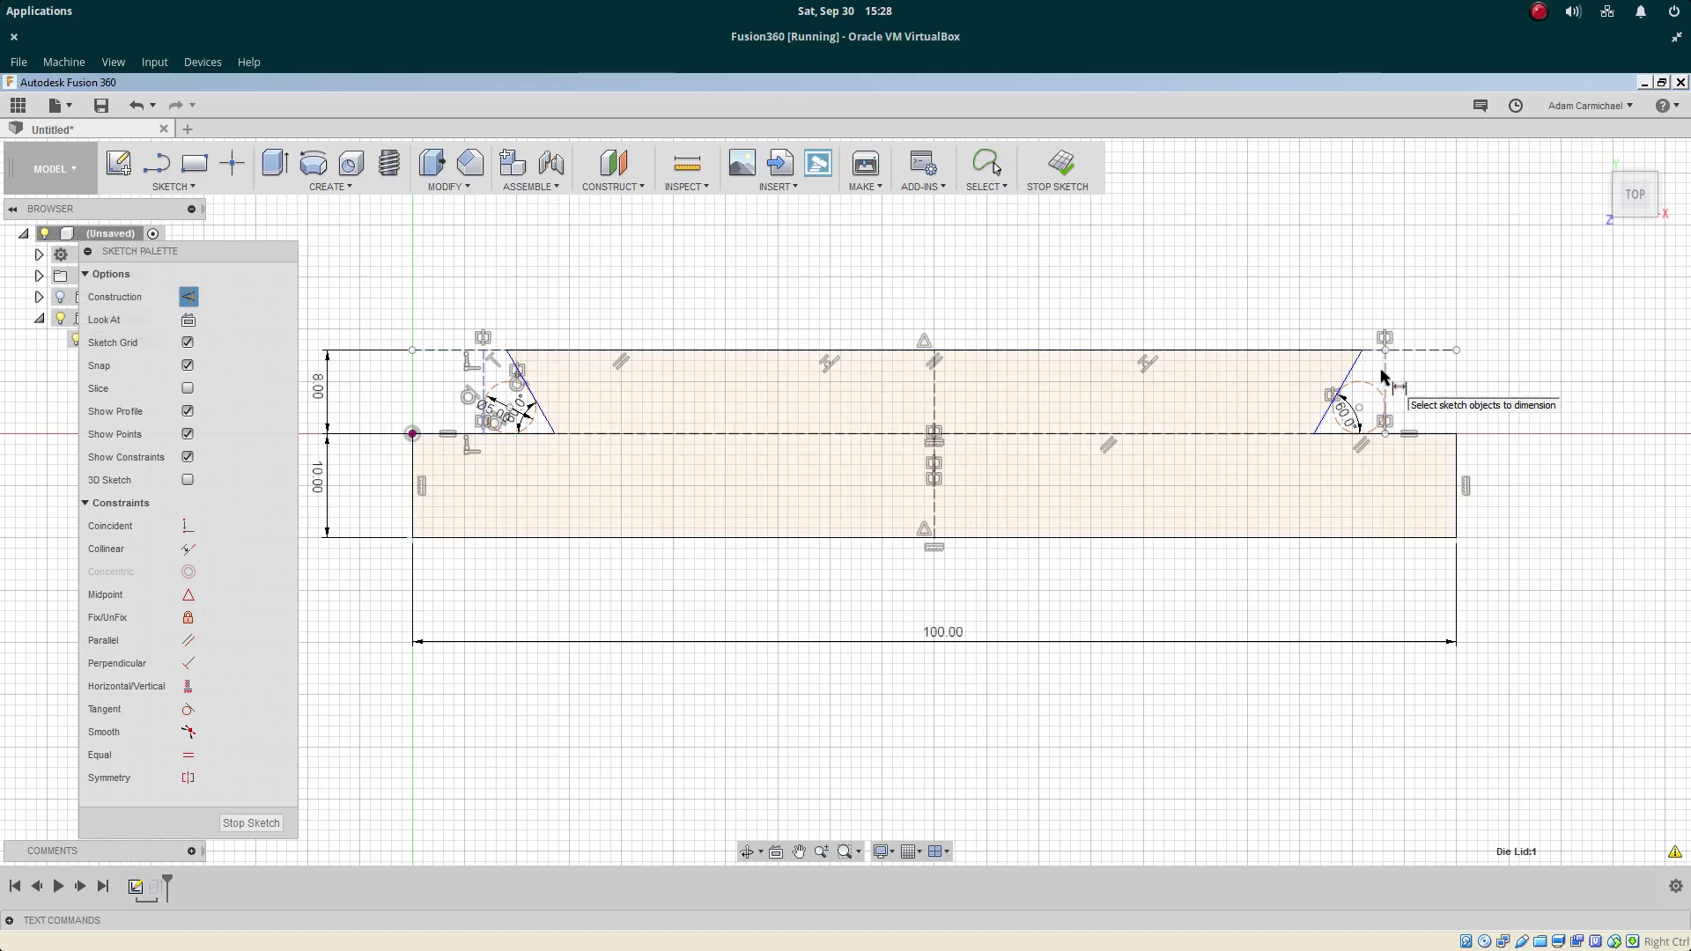
{"action": "left_click", "coordinate": [1209, 349]}
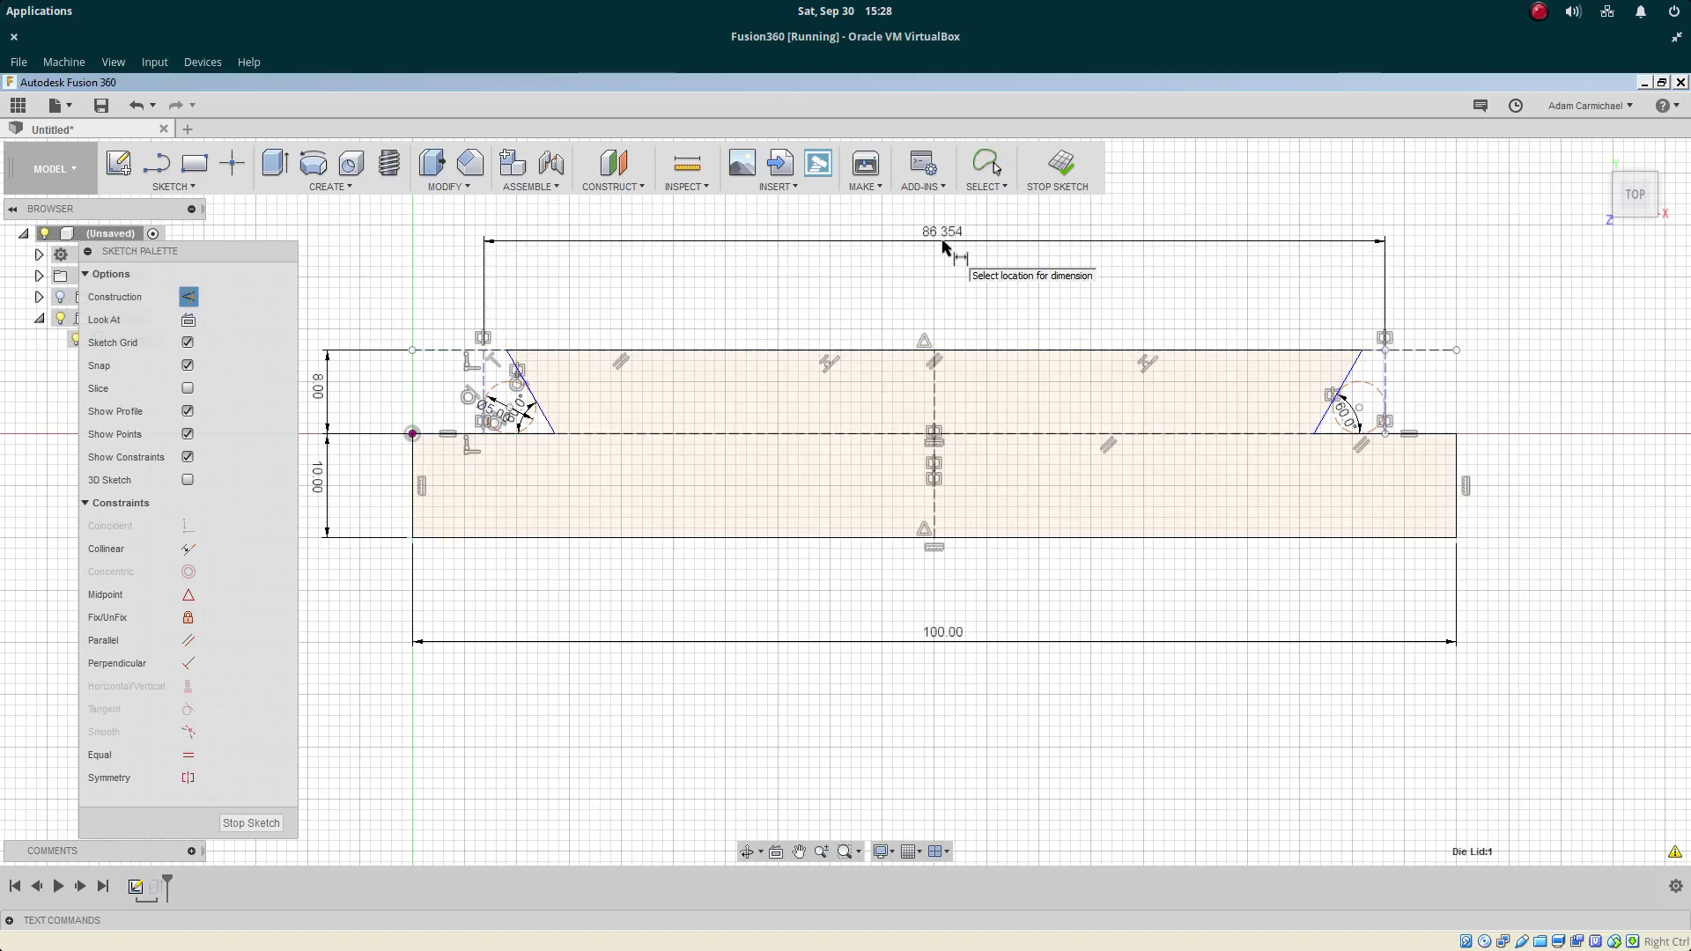
{"action": "left_click", "coordinate": [926, 252]}
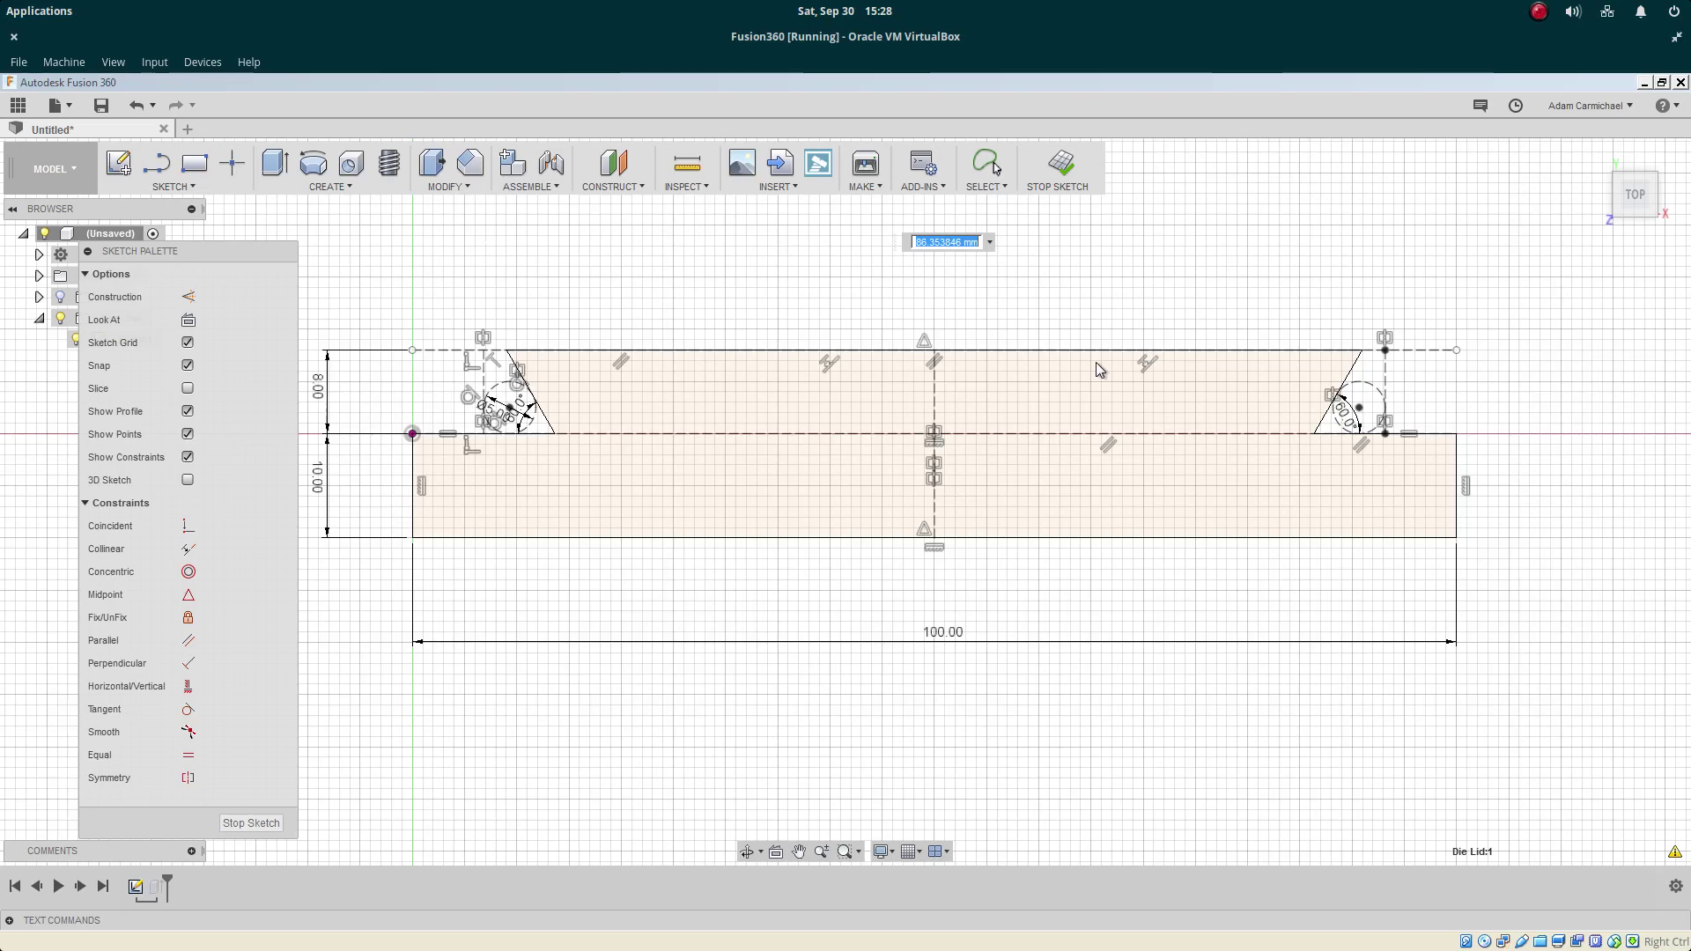
{"action": "type", "text": "64"}
{"action": "key", "text": "Return"}
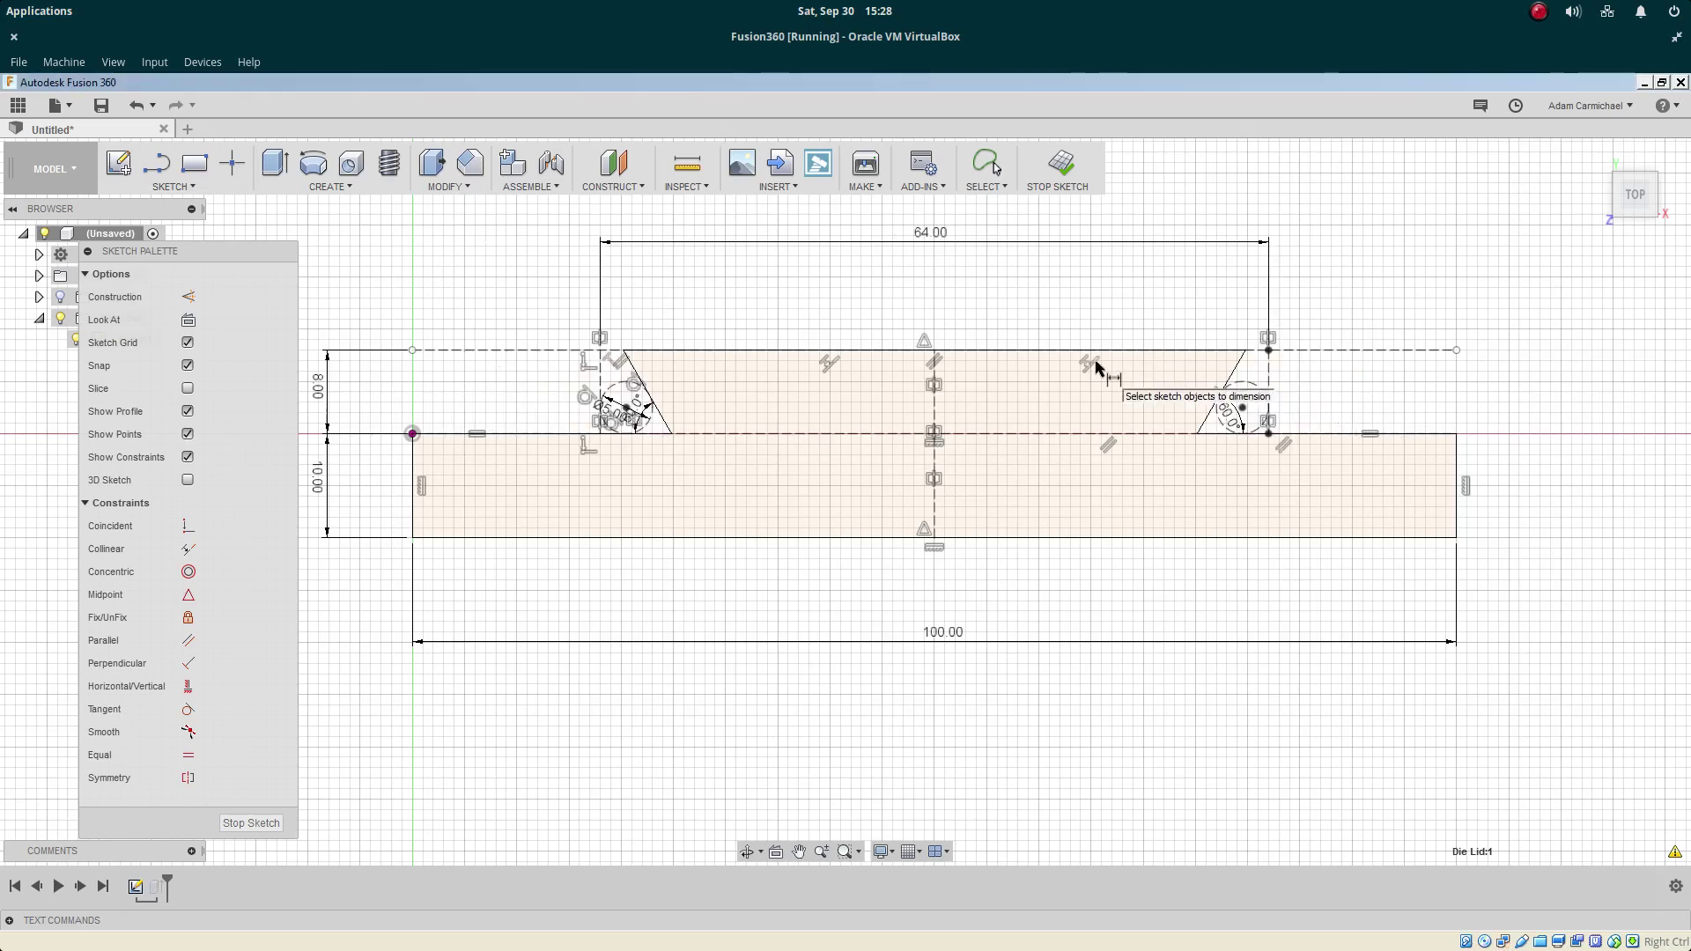
{"action": "key", "text": "Escape"}
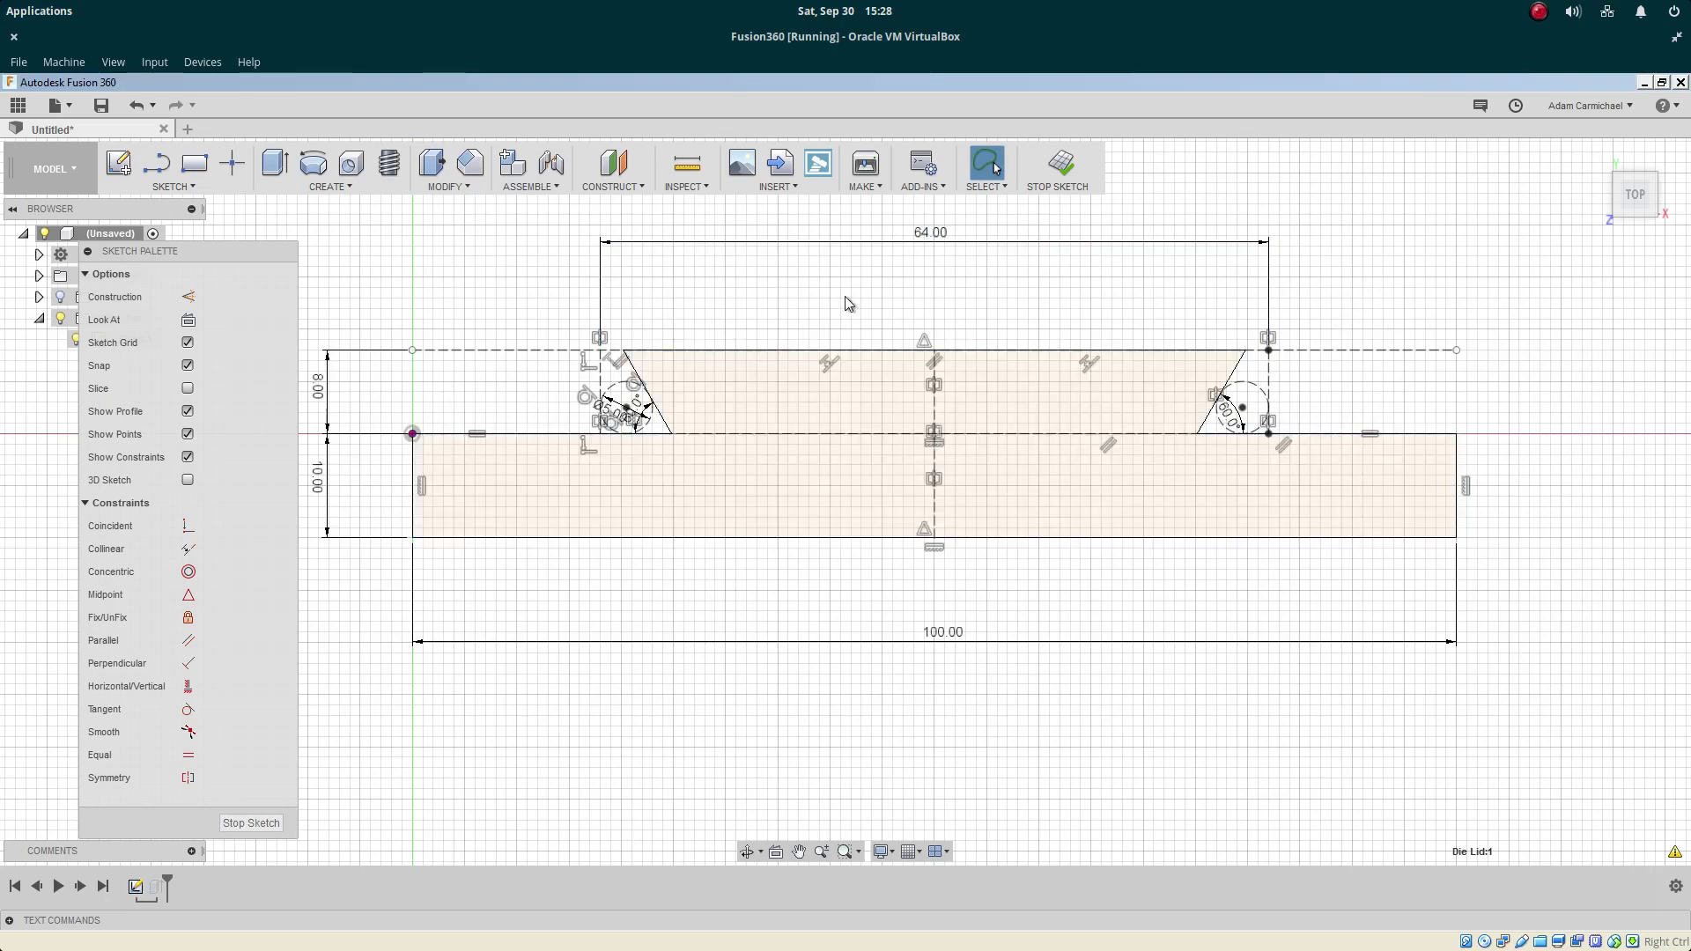
Draw a small construction circle inside the left pin and drag it toward the slanted edge
{"action": "scroll", "coordinate": [844, 296], "scroll_direction": "up", "scroll_amount": 3}
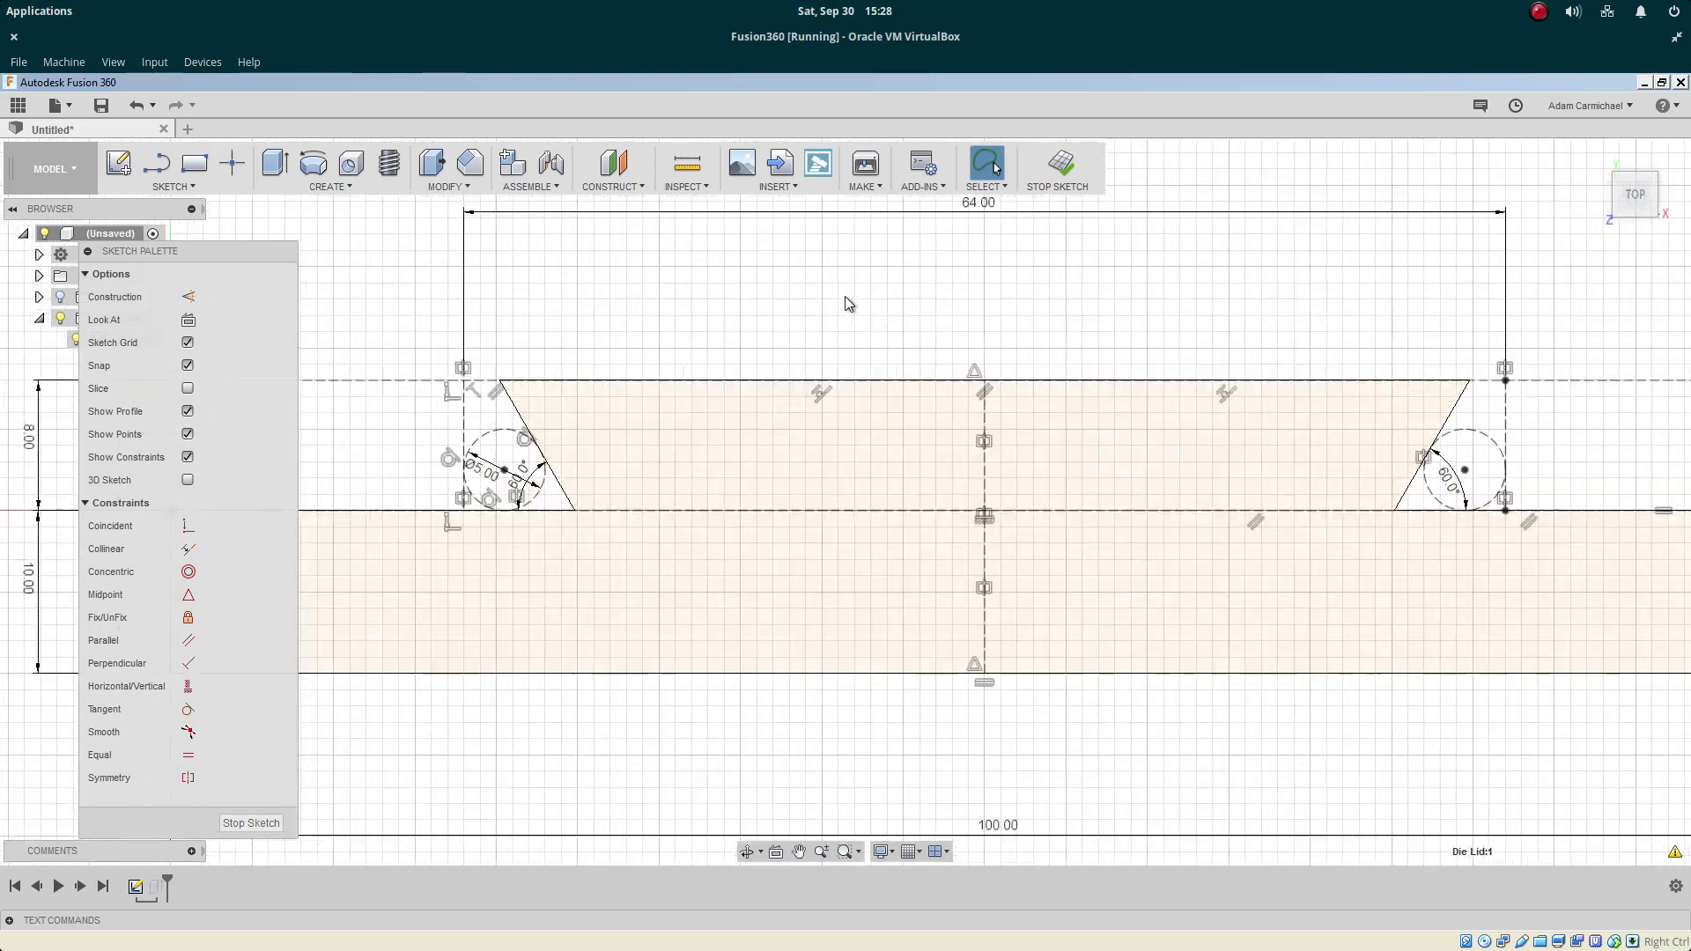
{"action": "left_click", "coordinate": [724, 410]}
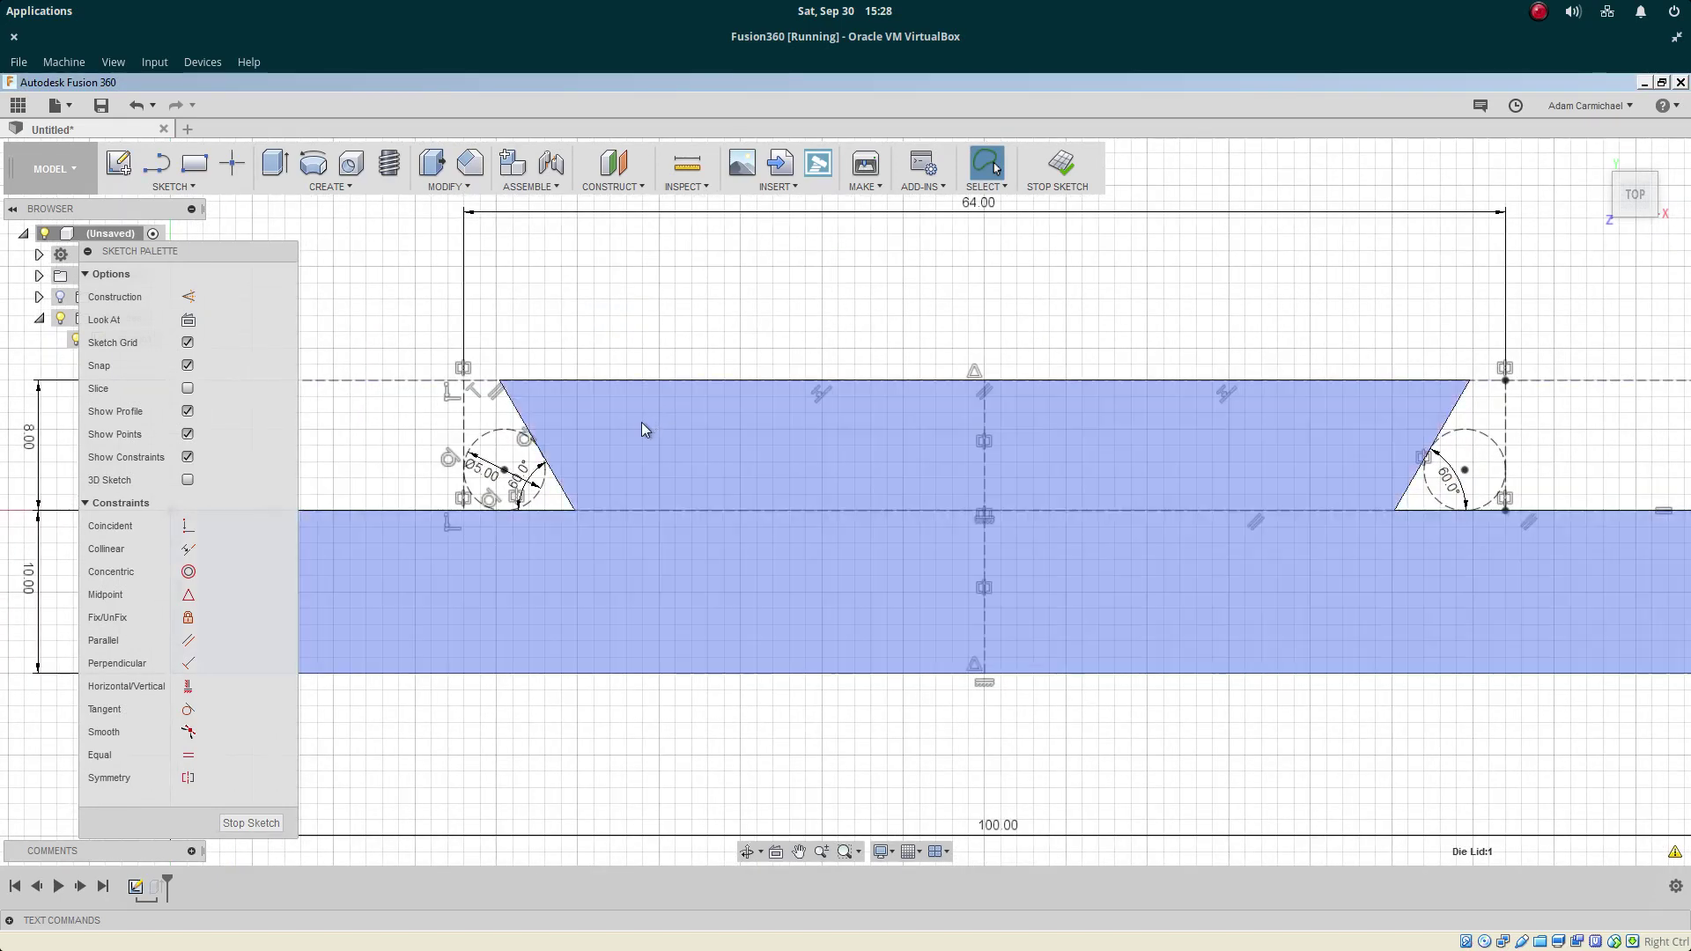
{"action": "key", "text": "c"}
{"action": "left_click", "coordinate": [576, 412]}
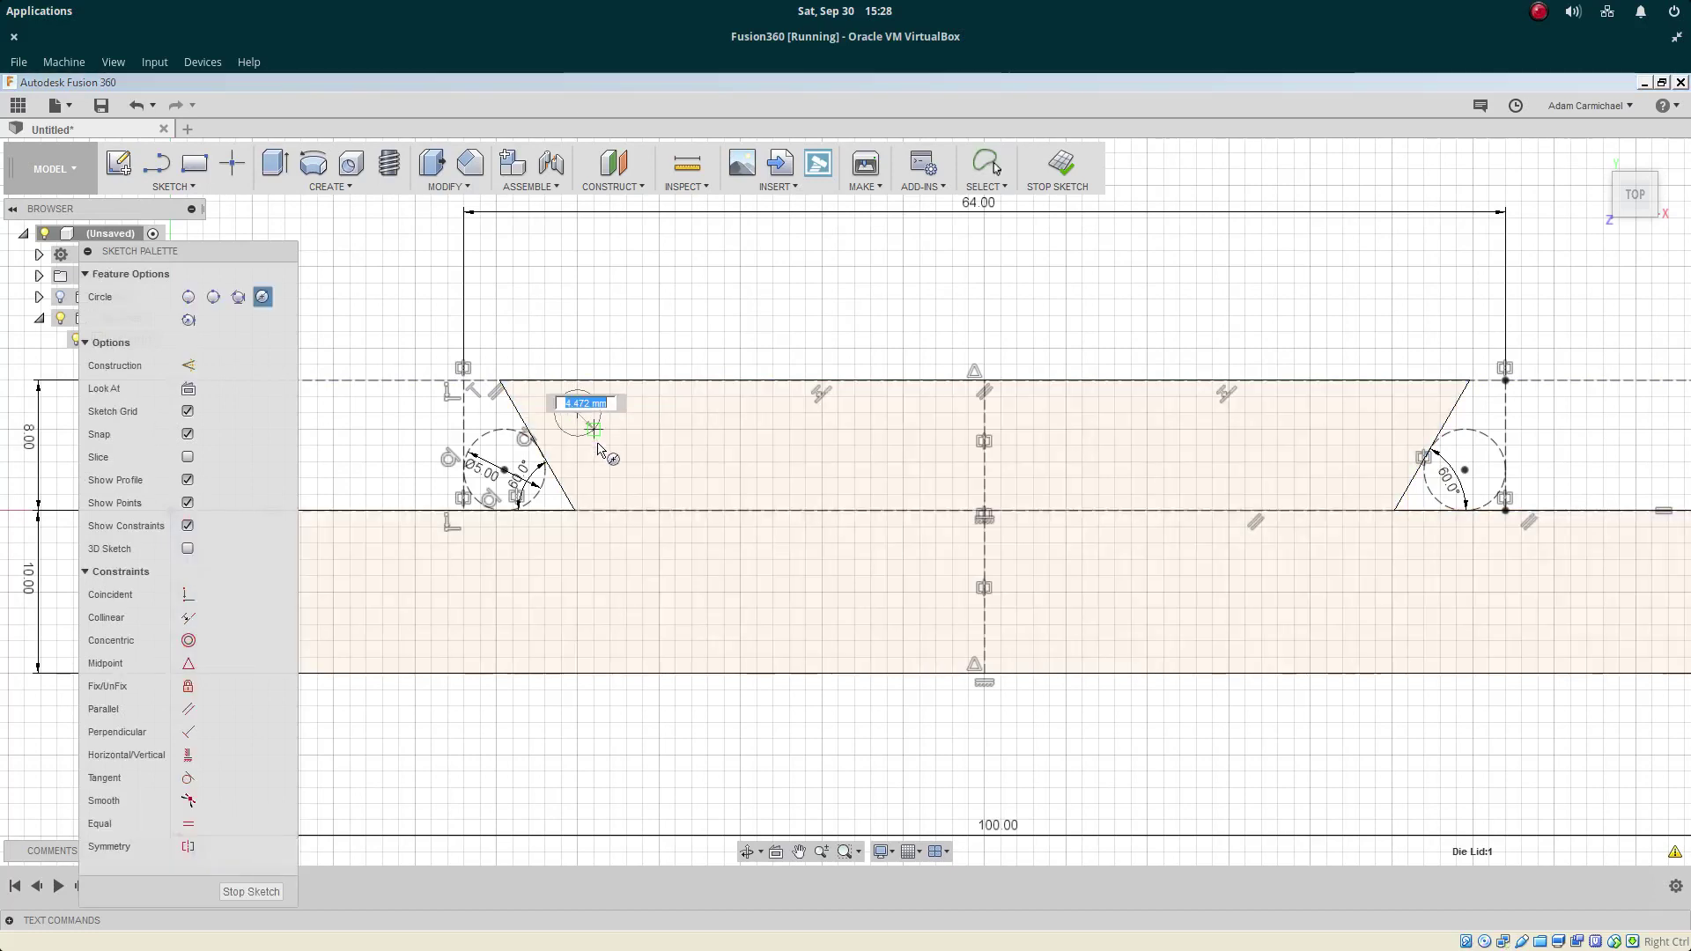
{"action": "left_click", "coordinate": [614, 423]}
{"action": "key", "text": "Escape"}
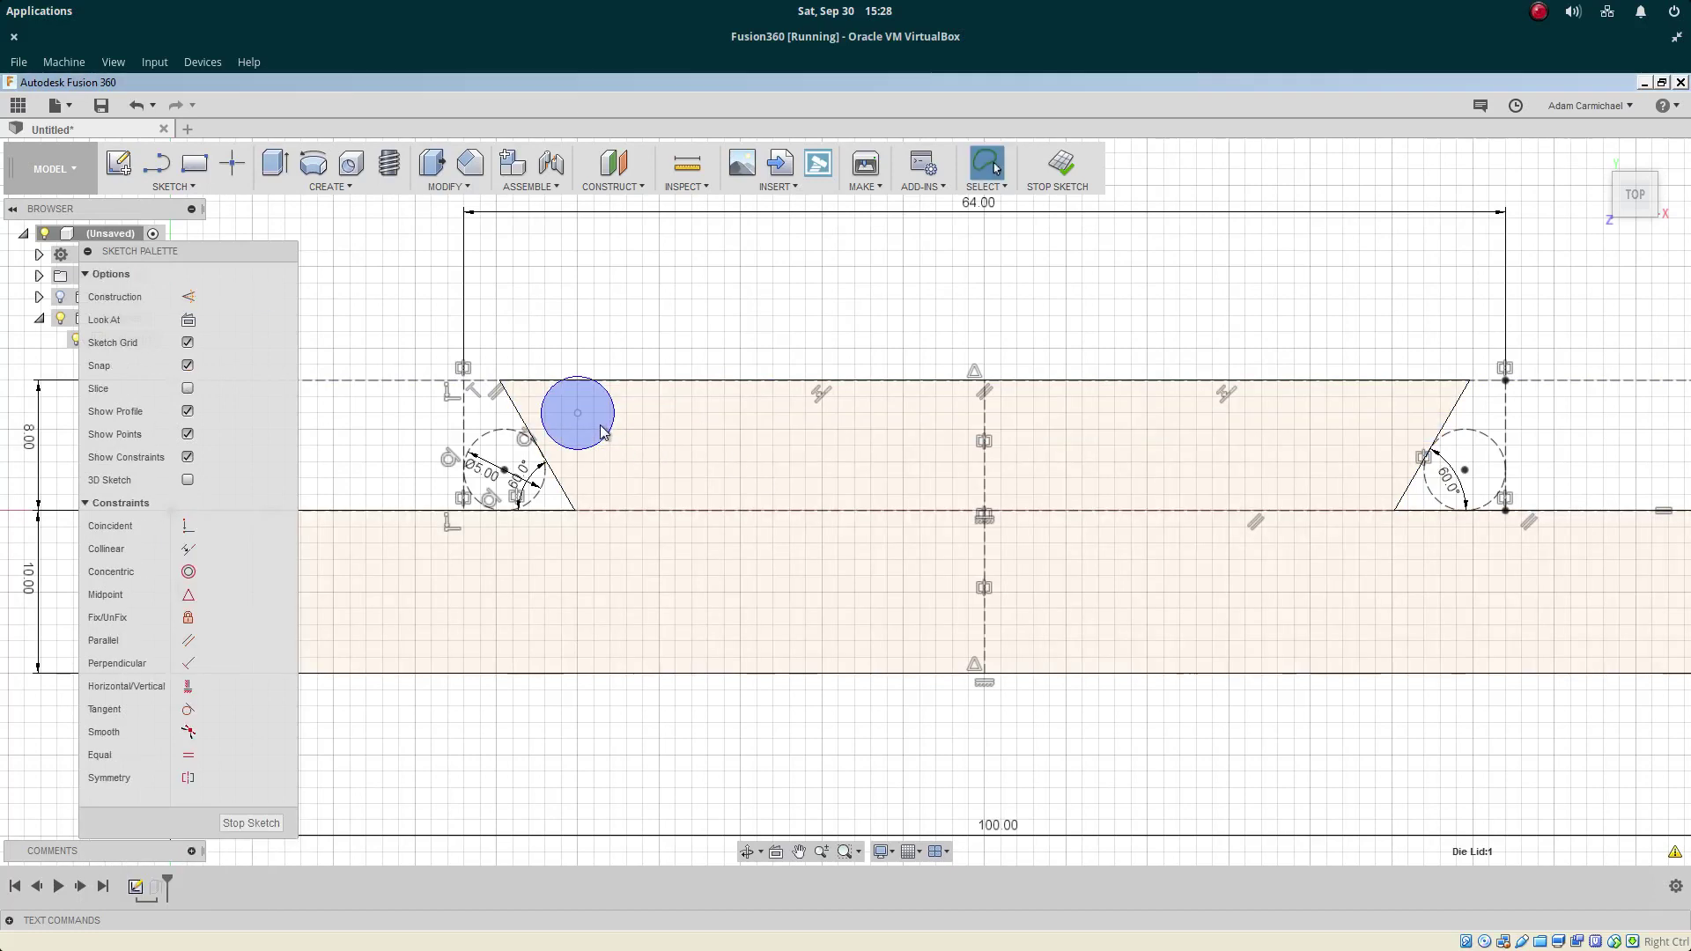
{"action": "left_click", "coordinate": [577, 429]}
{"action": "key", "text": "x"}
{"action": "key", "text": "Escape"}
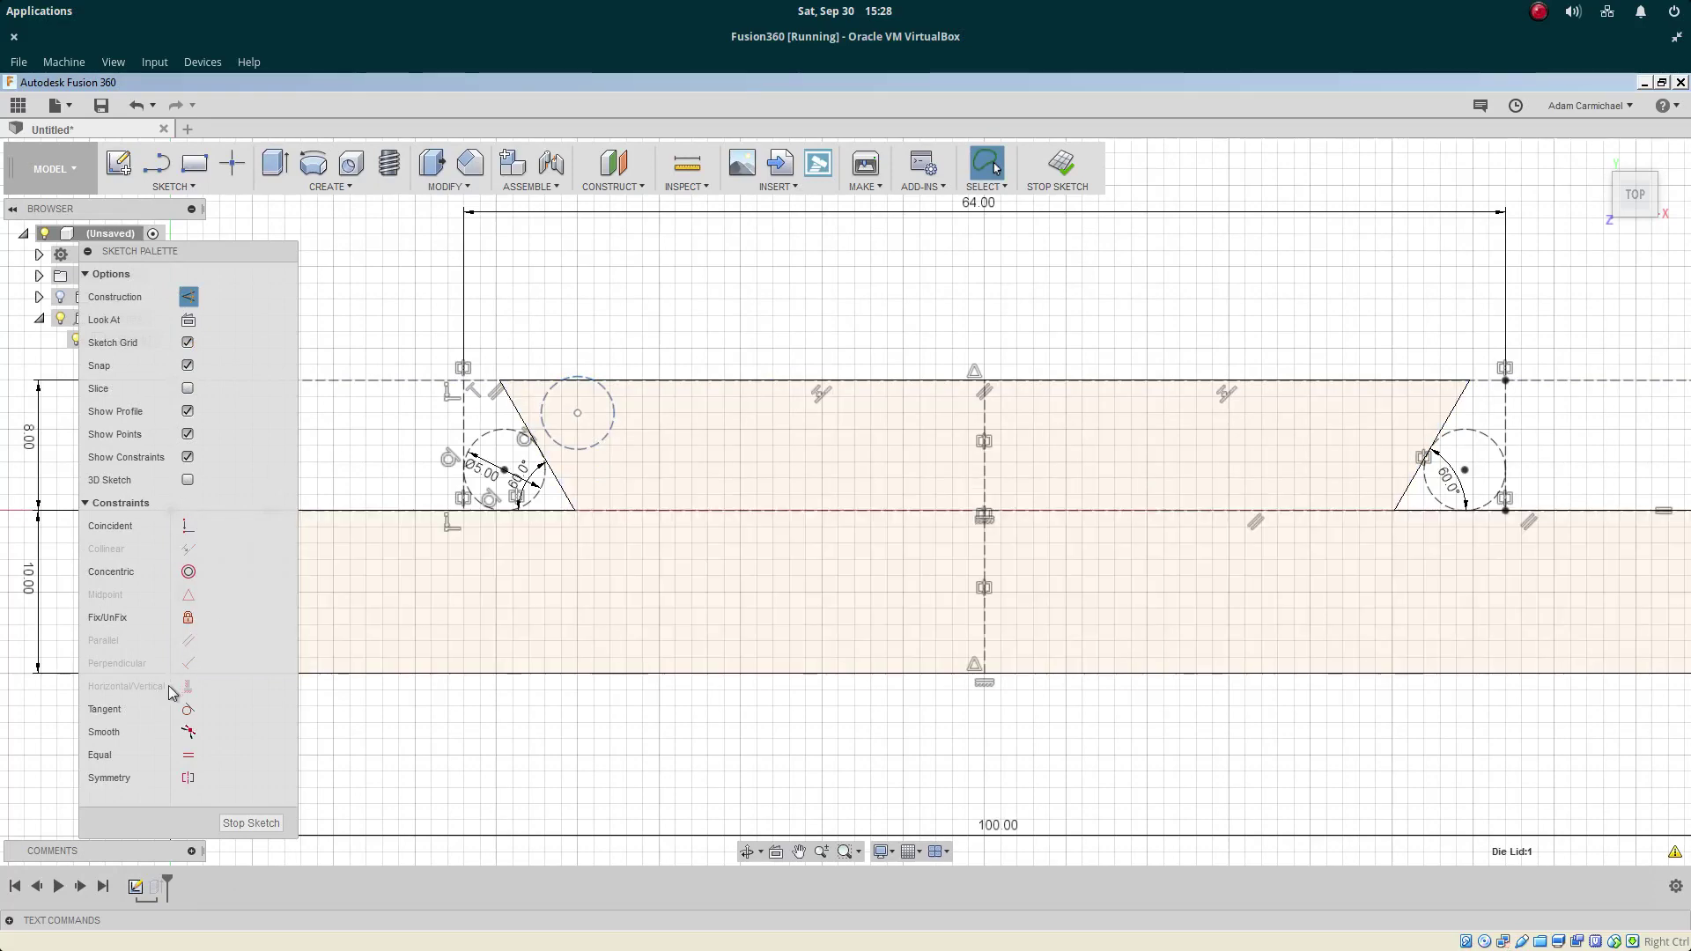
{"action": "left_click_drag", "start_coordinate": [540, 414], "coordinate": [527, 422]}
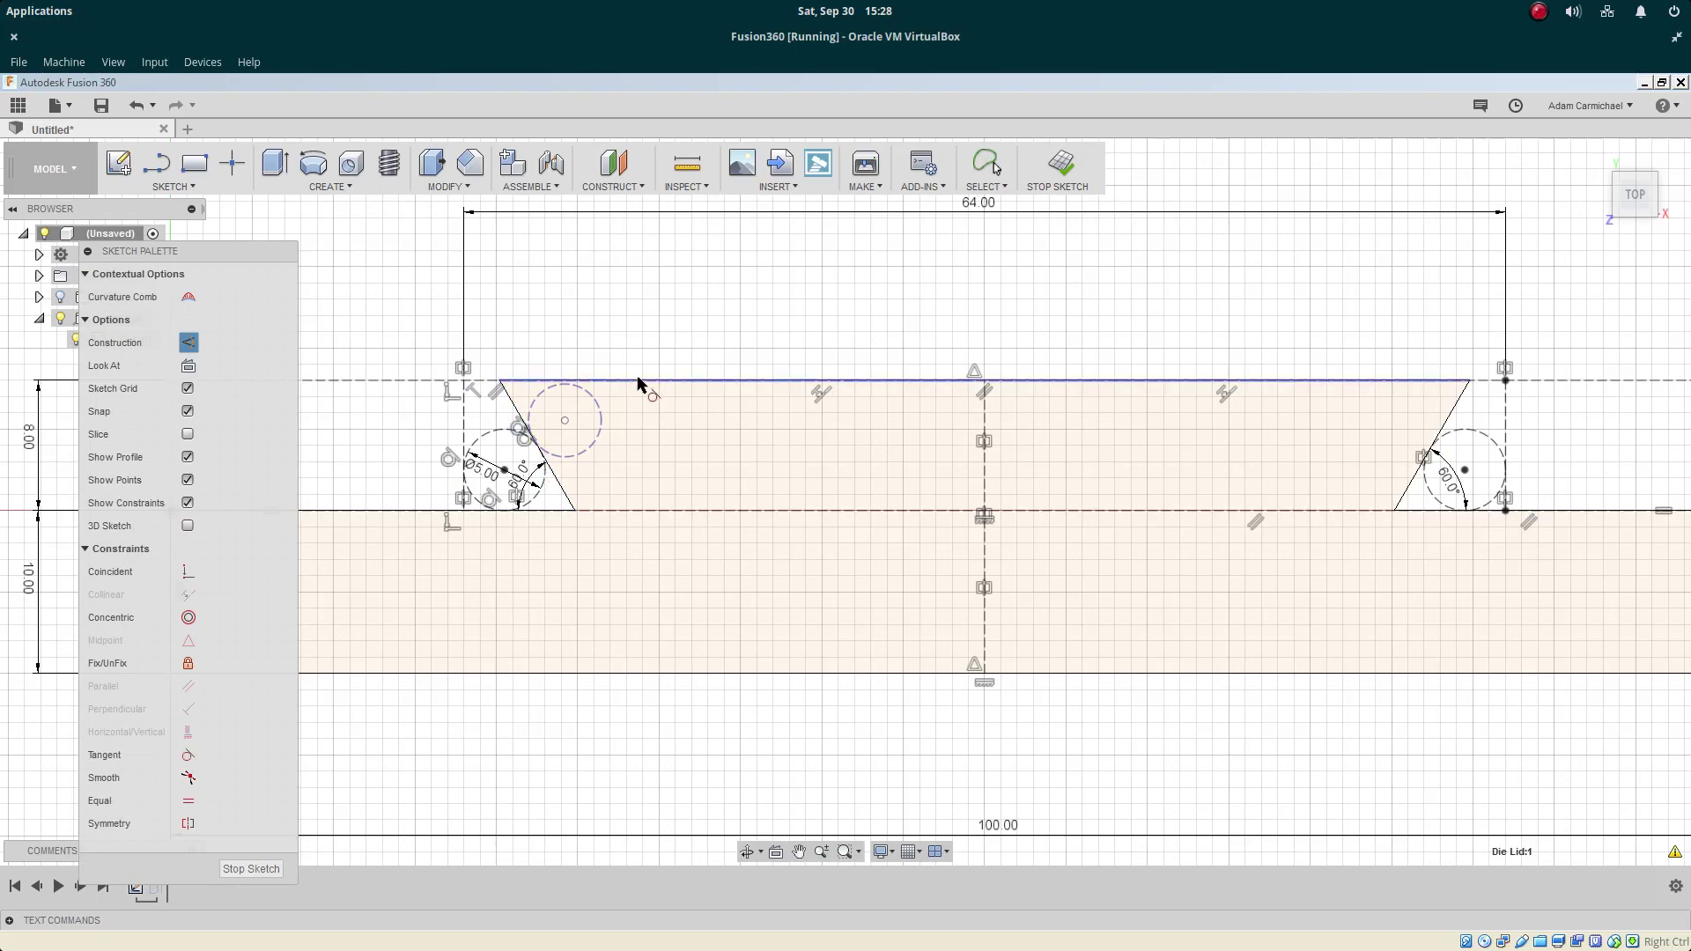
Delete the 64.00 mm width dimension
{"action": "left_click", "coordinate": [594, 573]}
{"action": "left_click", "coordinate": [616, 353]}
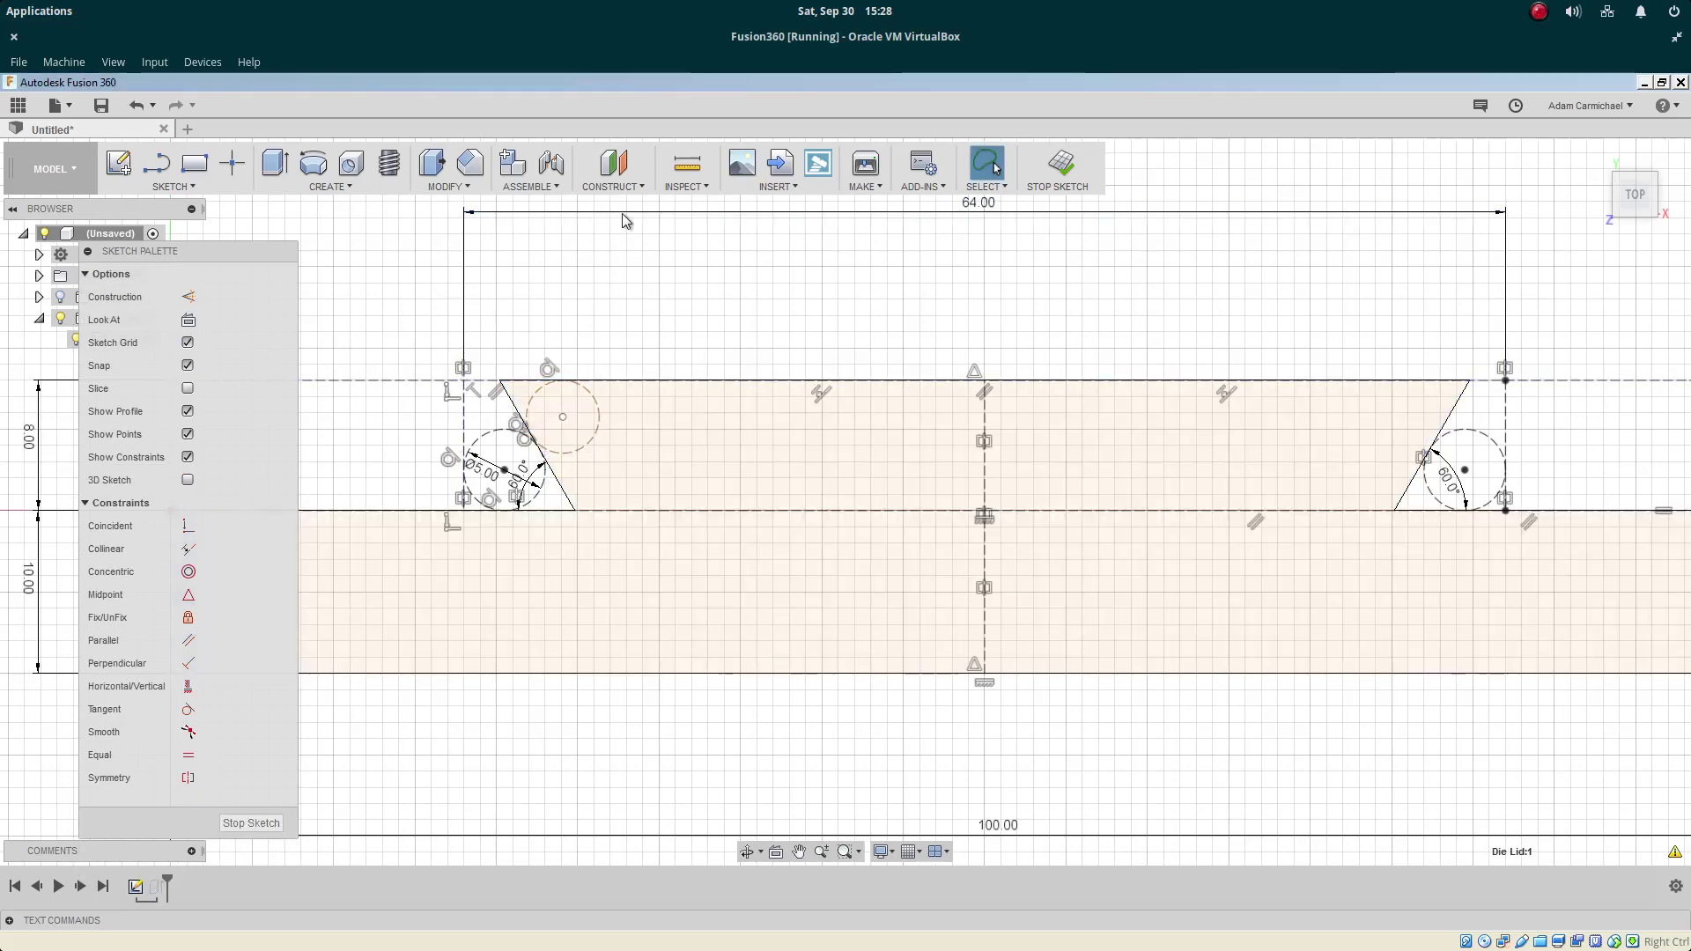
{"action": "key", "text": "Delete"}
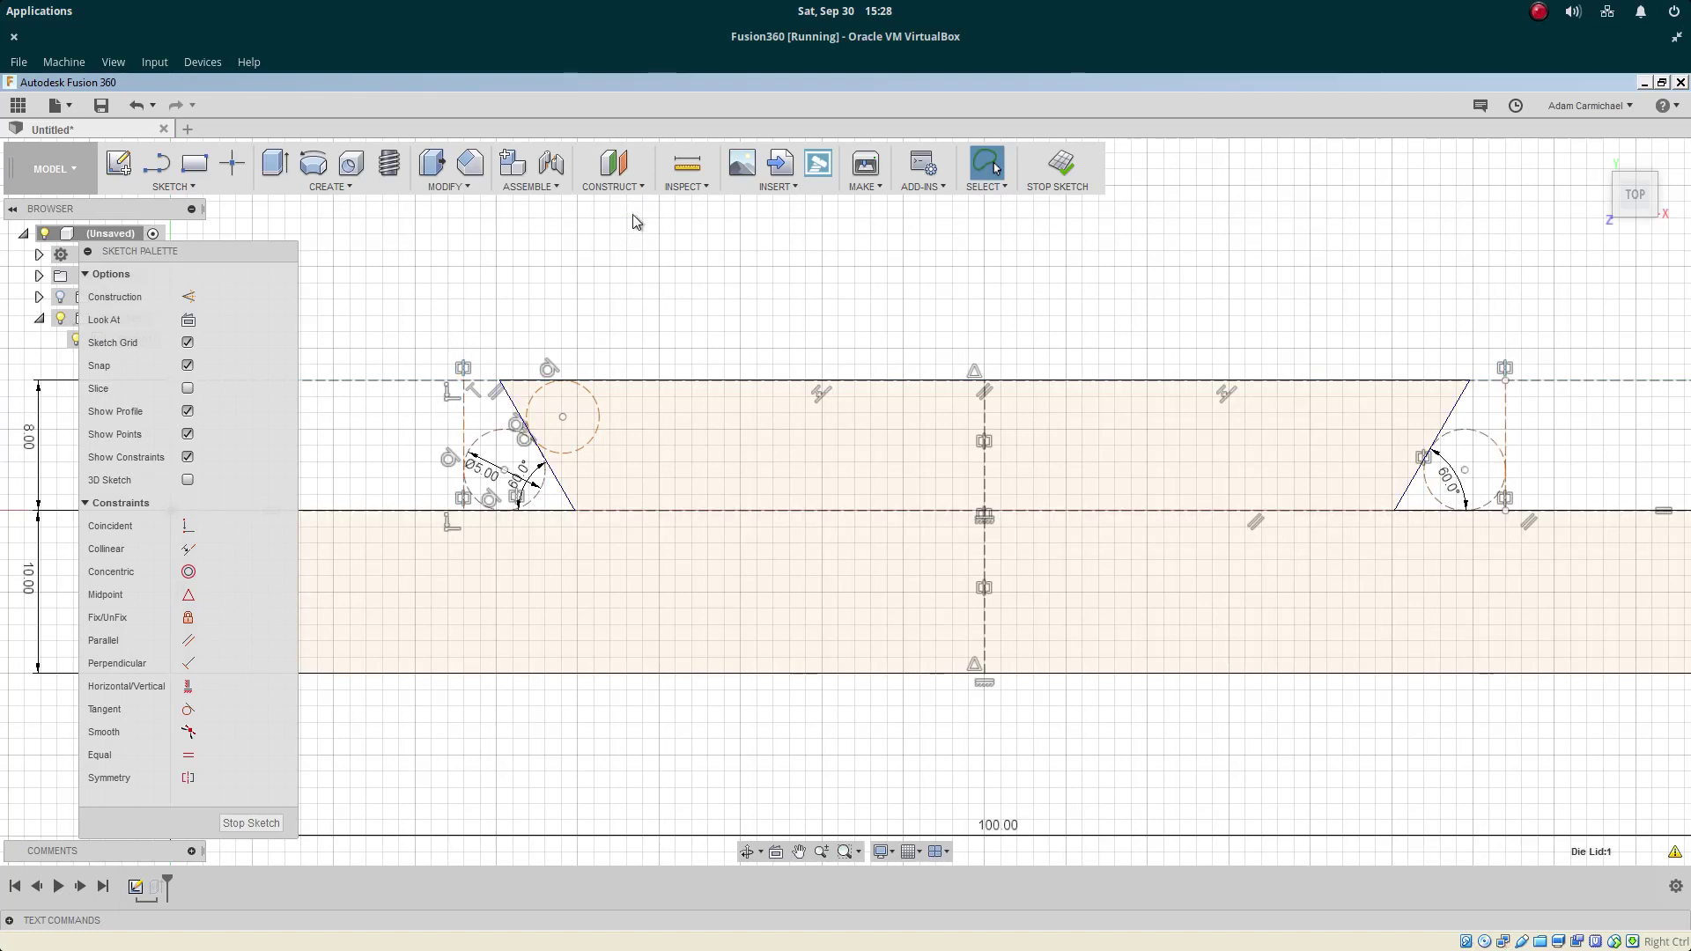
Draw a vertical construction line from top edge to baseline, tangent to the small circle
{"action": "key", "text": "l"}
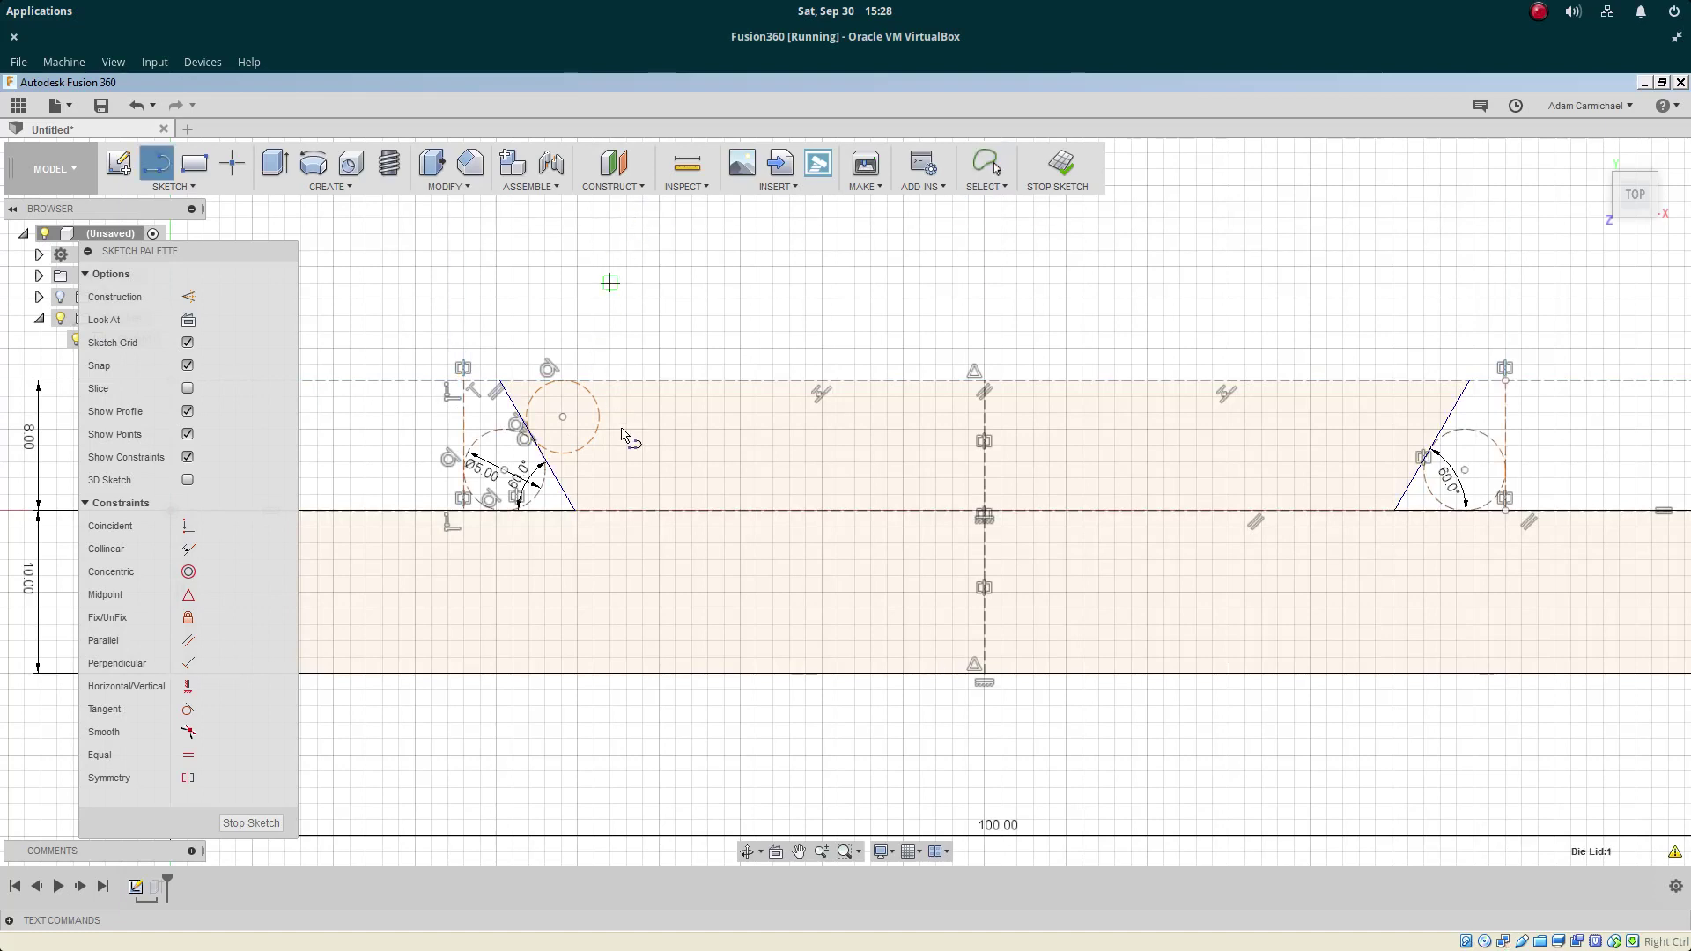
{"action": "left_click", "coordinate": [661, 381]}
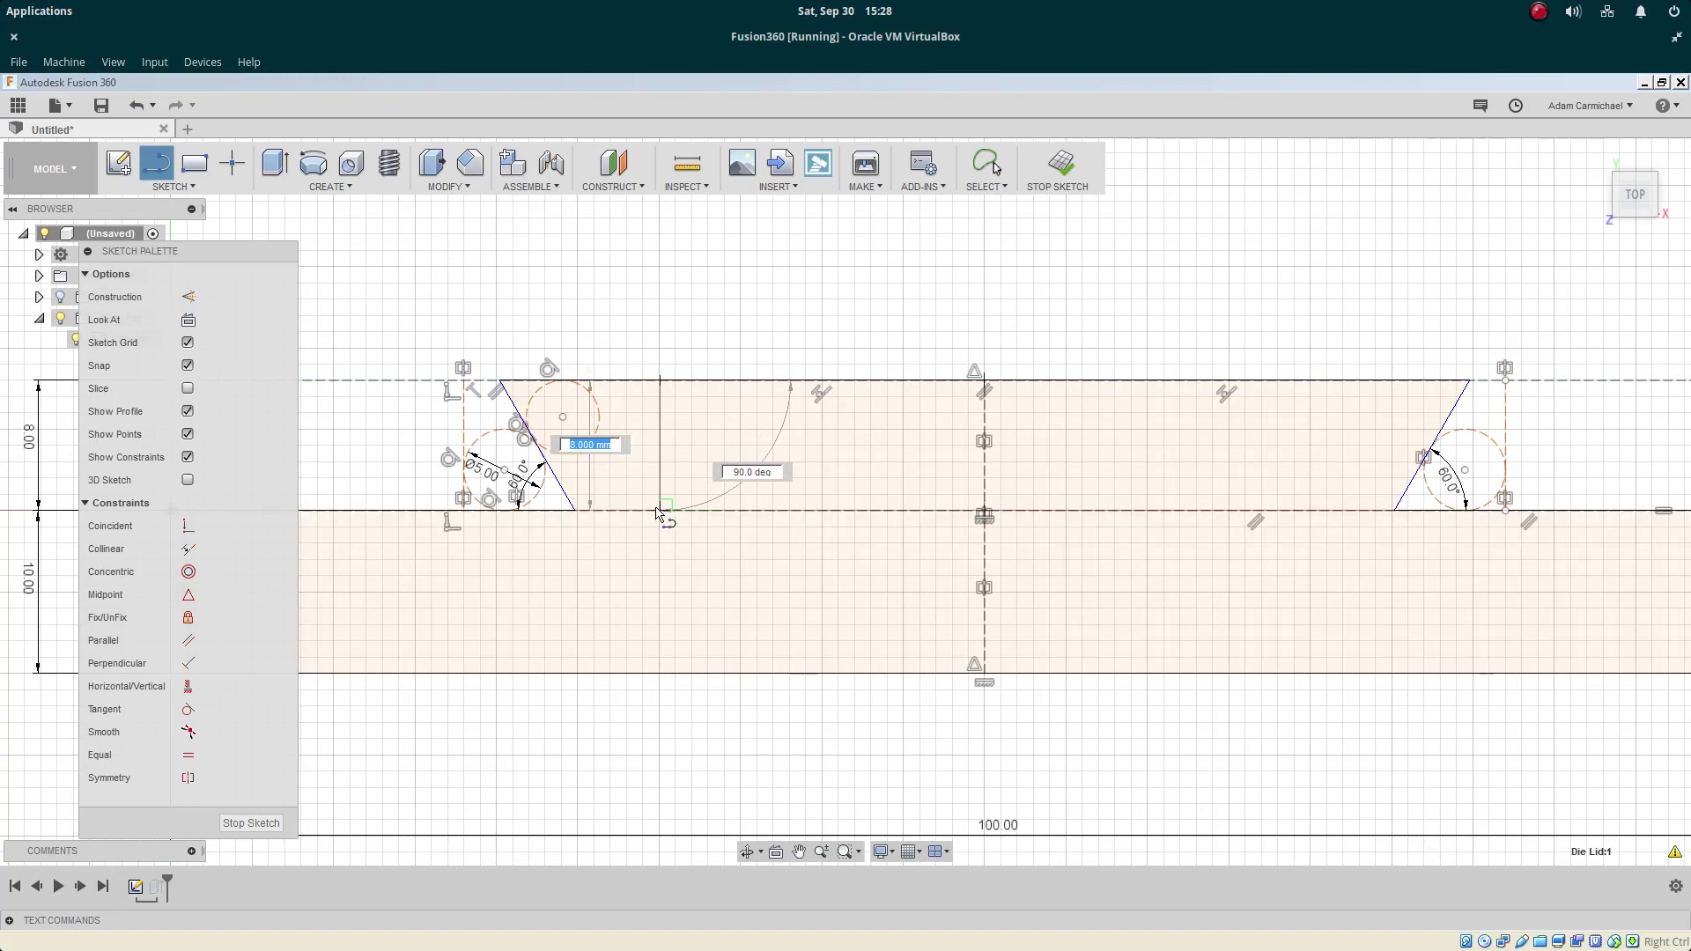
{"action": "left_click", "coordinate": [659, 510]}
{"action": "key", "text": "Escape"}
{"action": "left_click", "coordinate": [660, 466]}
{"action": "key", "text": "x"}
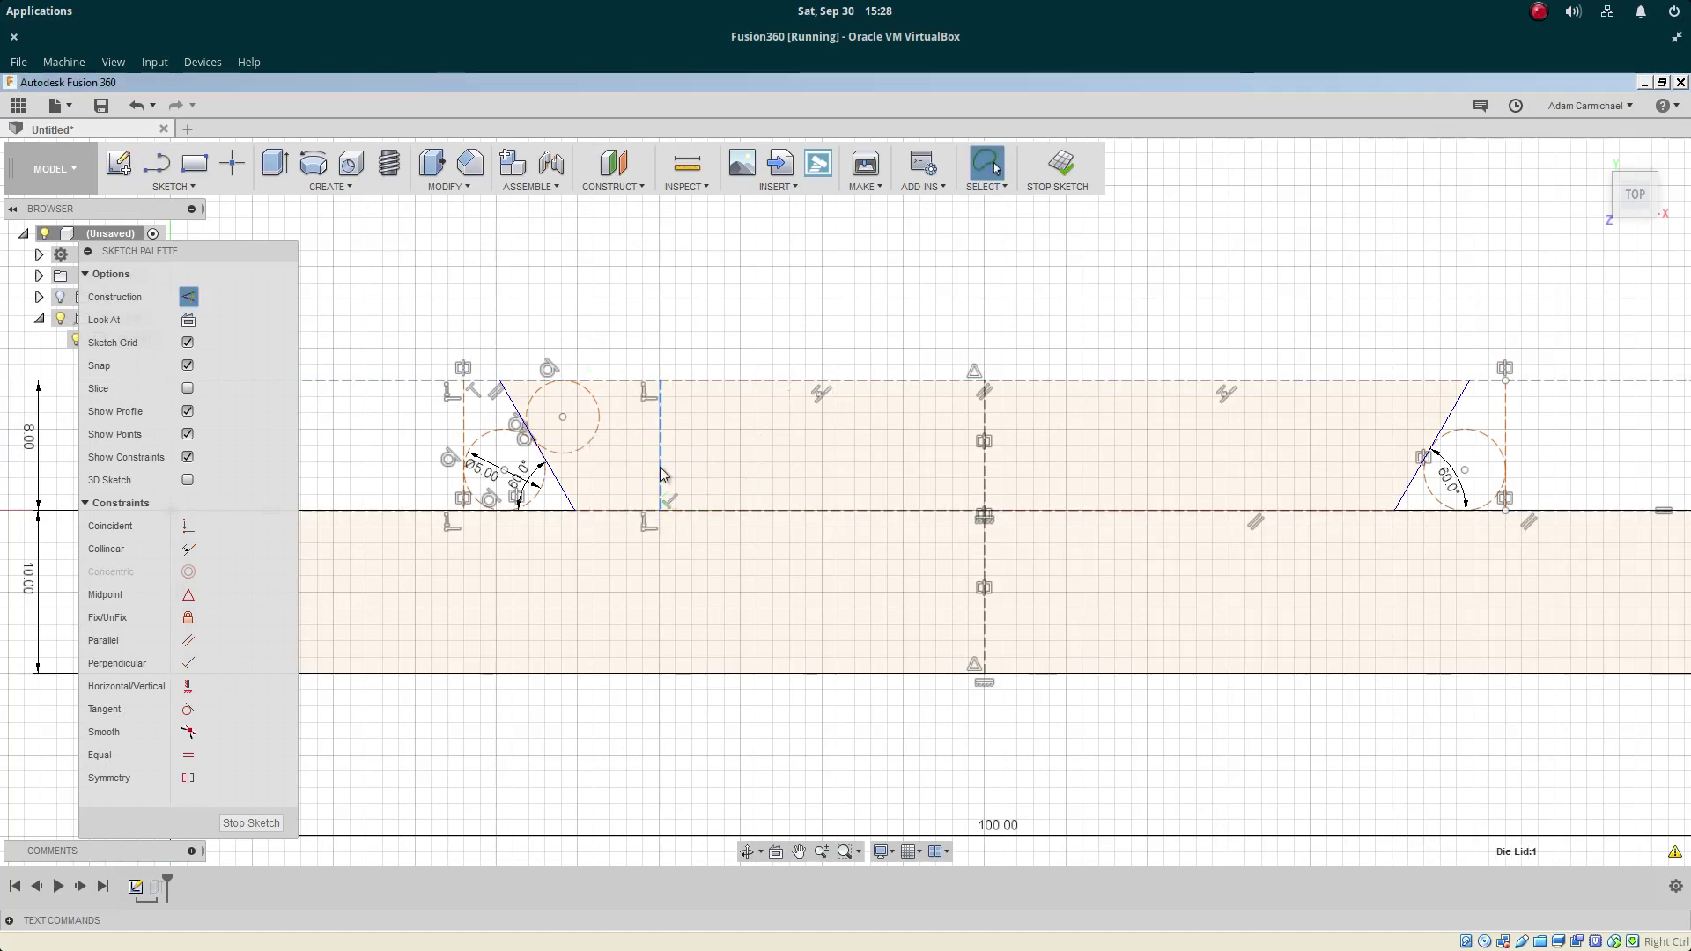
{"action": "left_click", "coordinate": [188, 710]}
{"action": "left_click", "coordinate": [586, 453]}
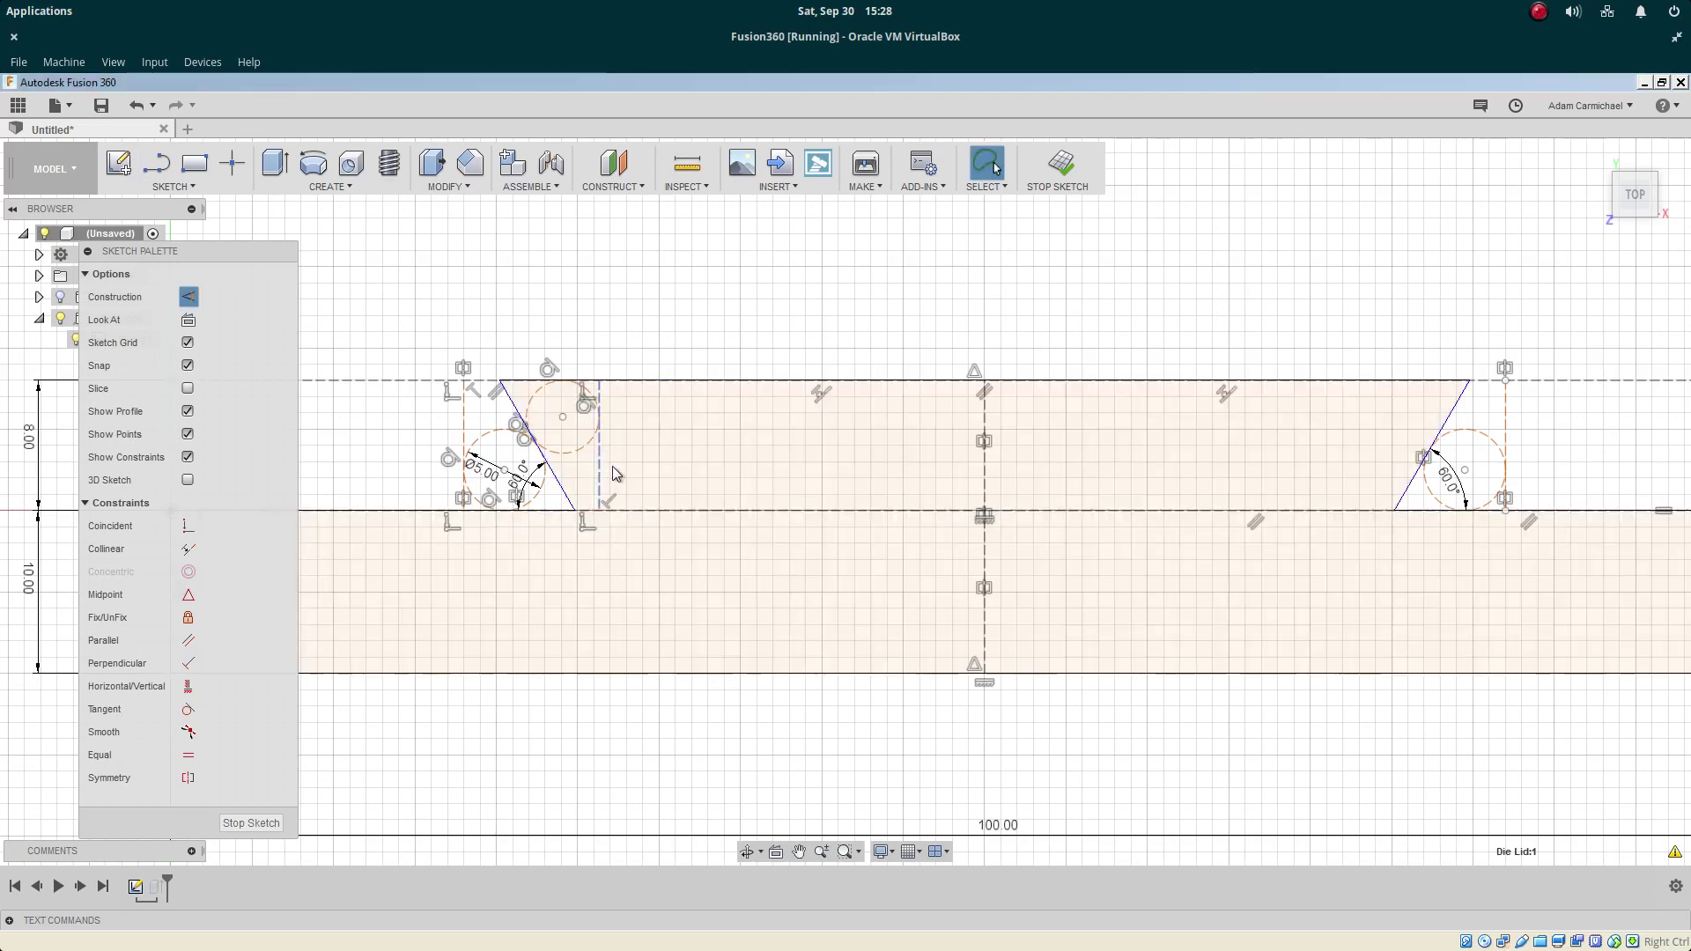
{"action": "left_click", "coordinate": [596, 460]}
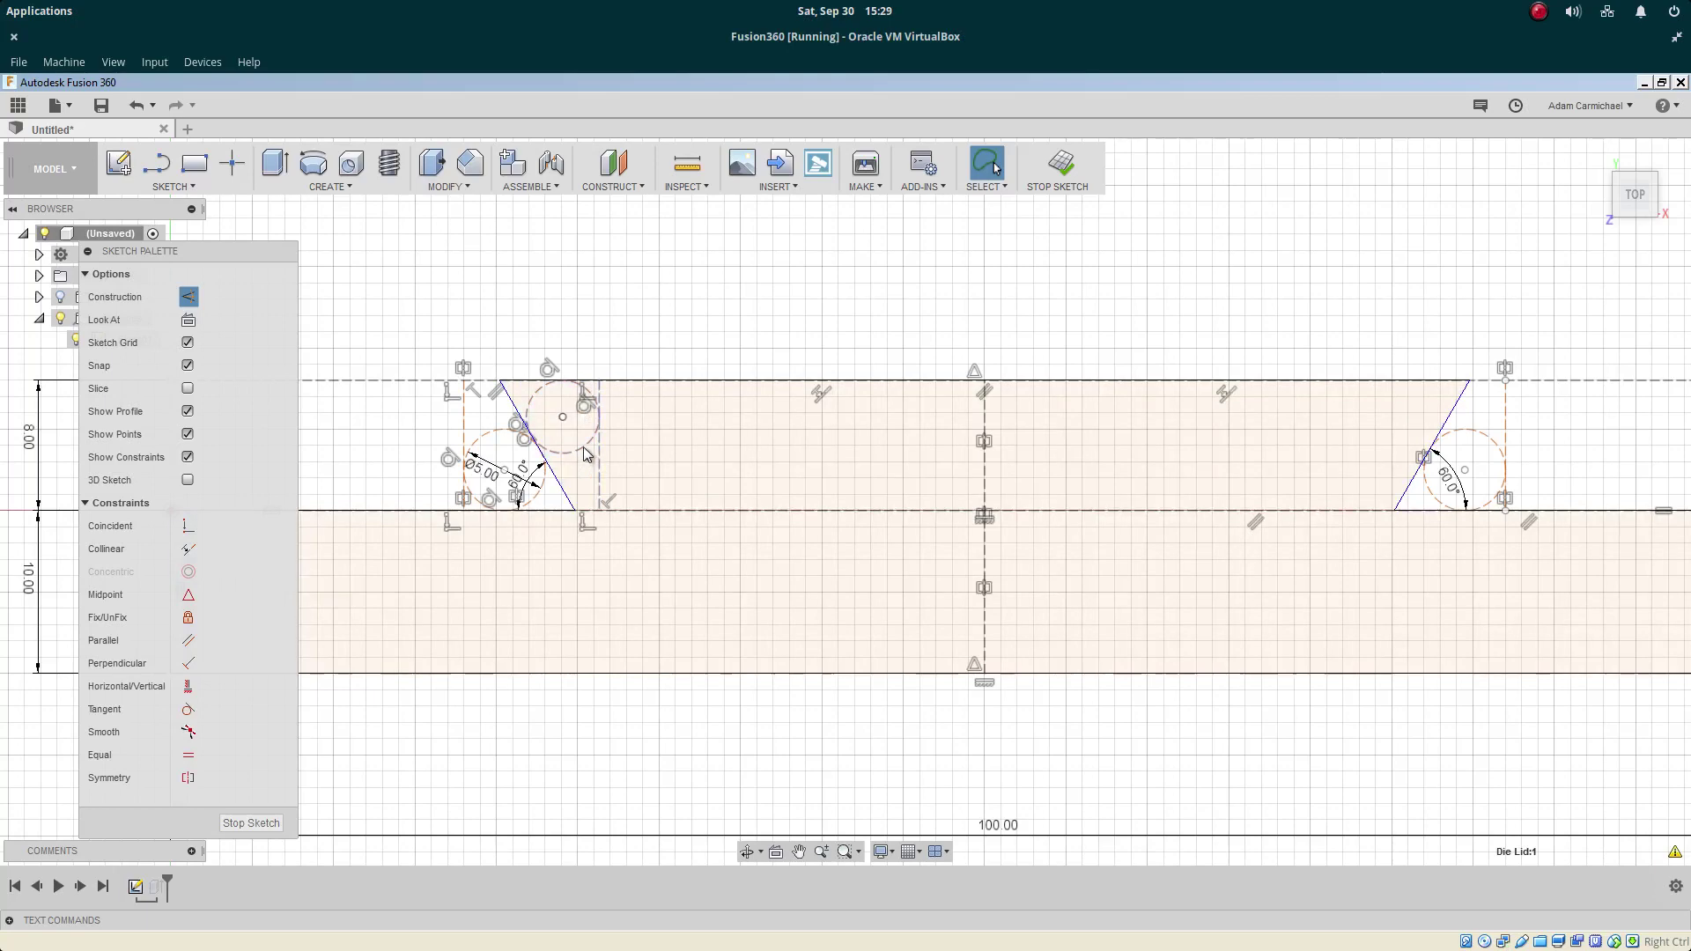
Mirror the small circle and its tangent line across the centre line onto the right pin
{"action": "left_click", "coordinate": [172, 185]}
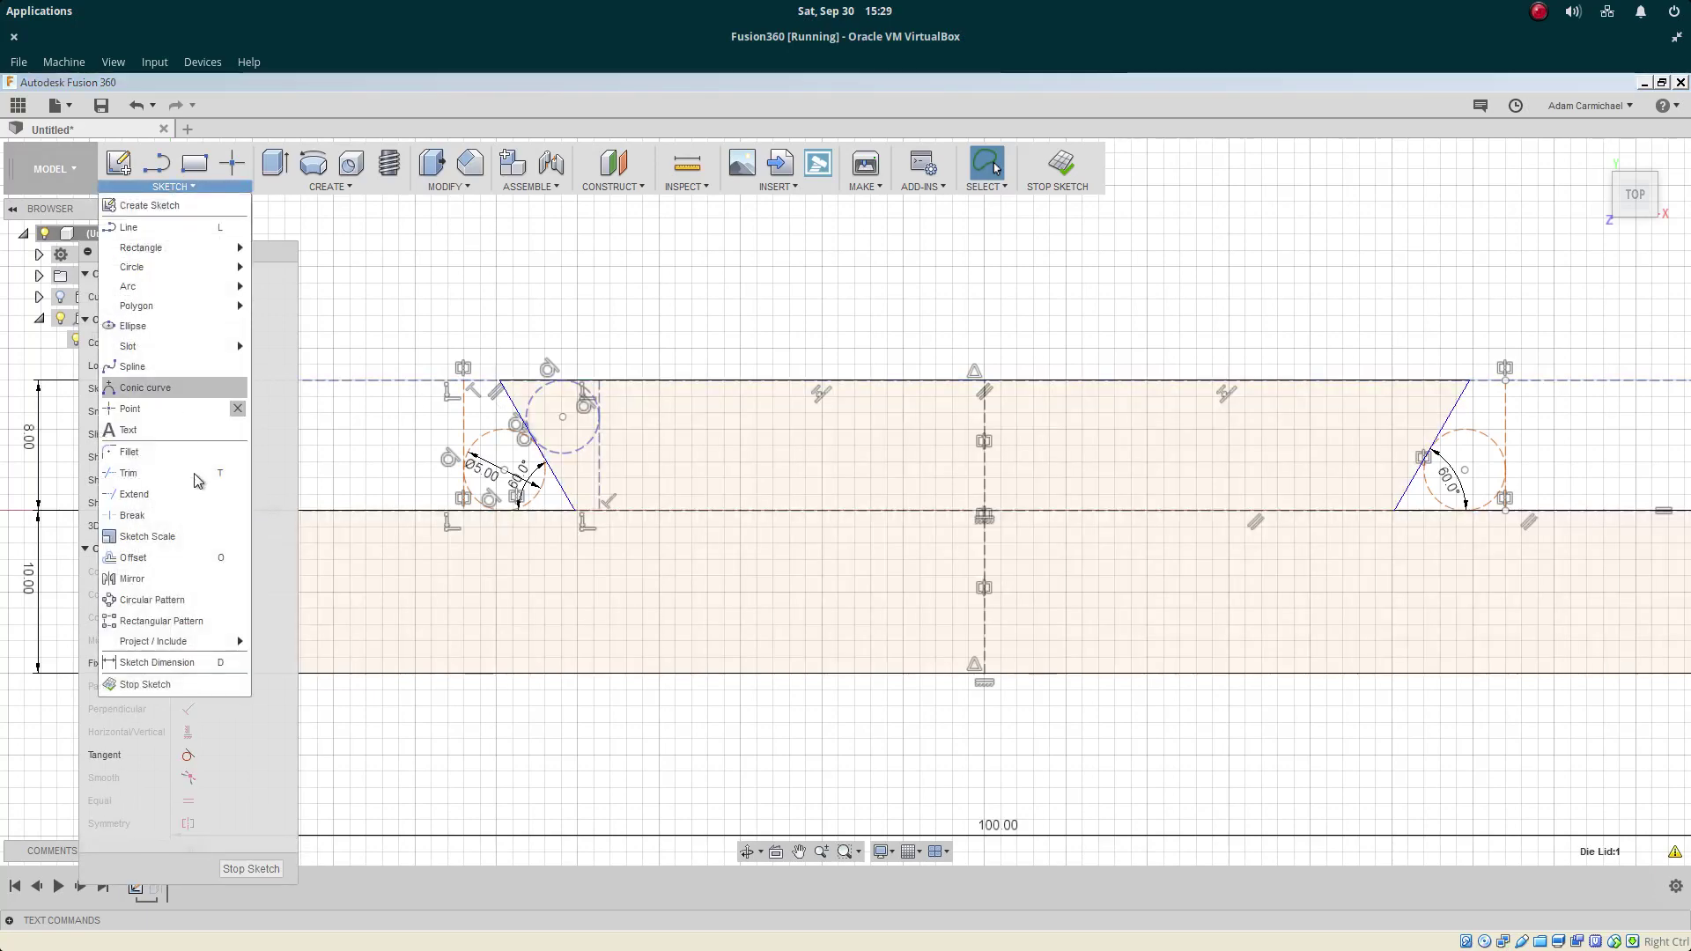
{"action": "left_click", "coordinate": [198, 578]}
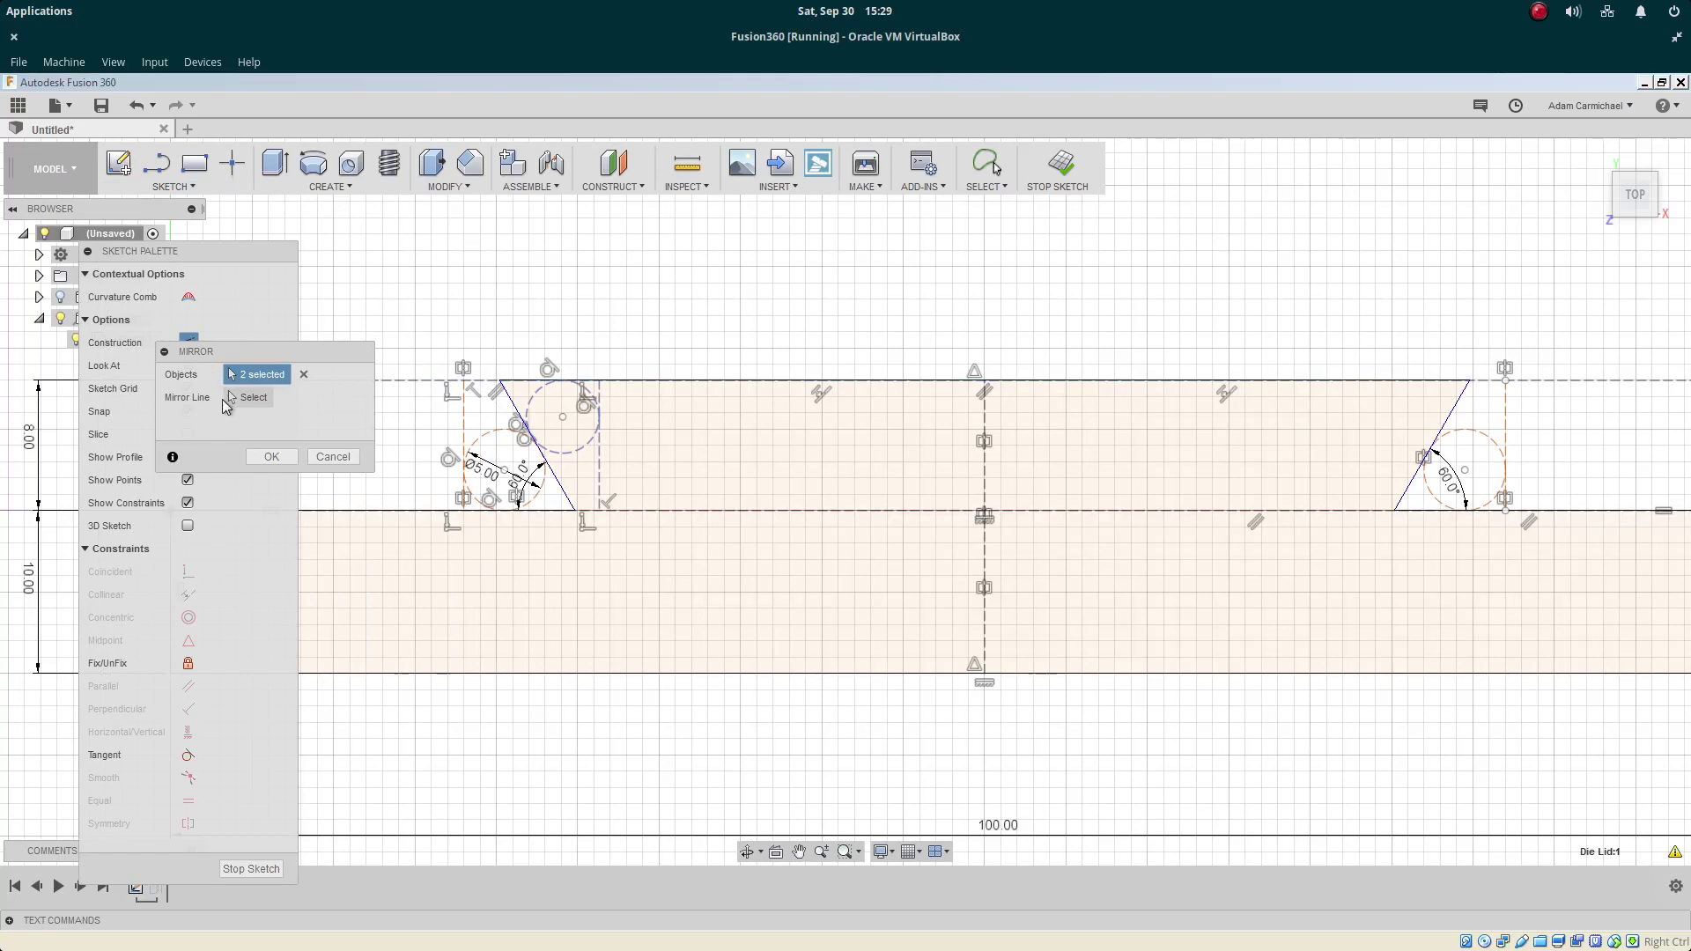
{"action": "left_click", "coordinate": [984, 420]}
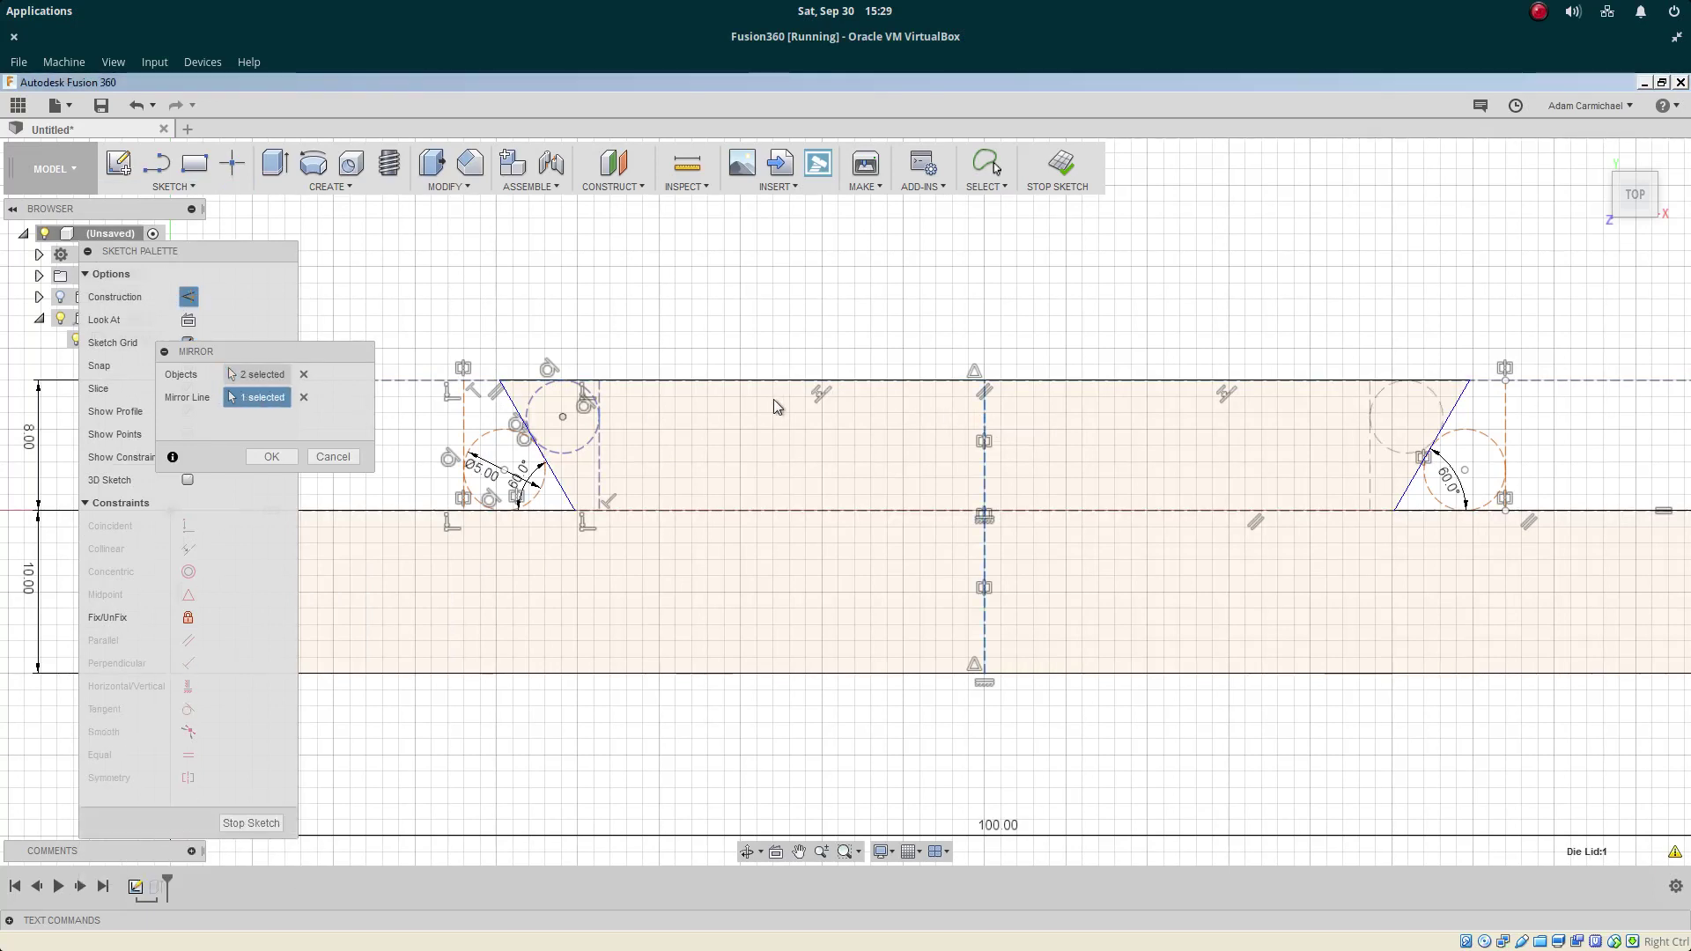
{"action": "left_click", "coordinate": [269, 457]}
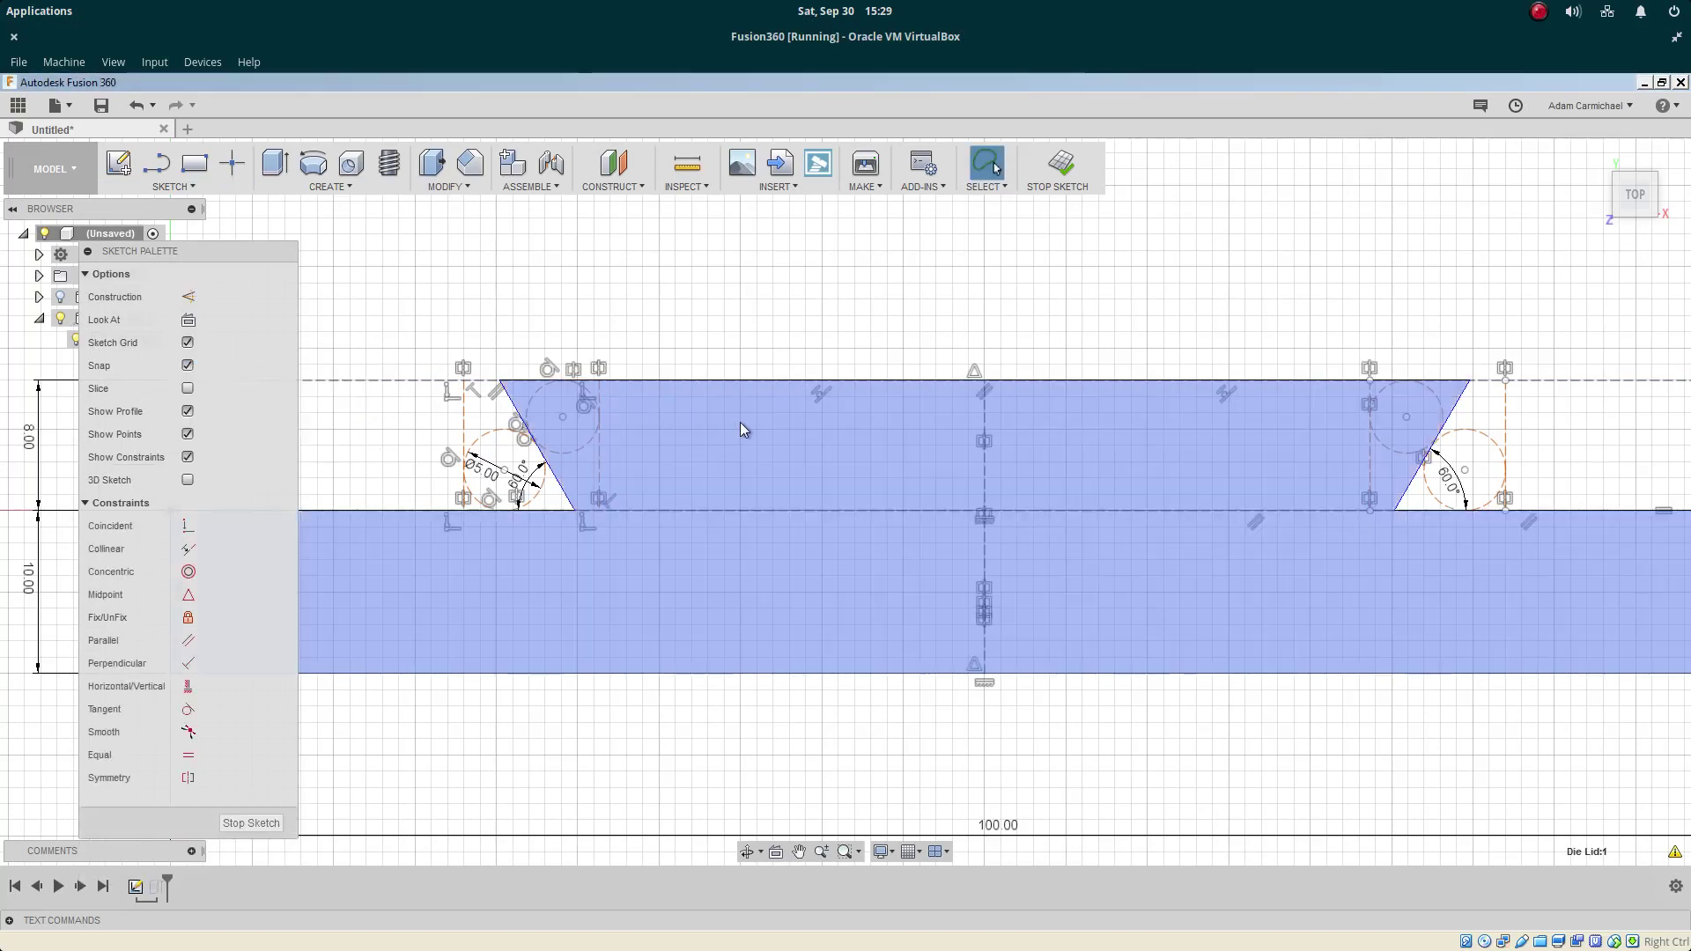
{"action": "left_click", "coordinate": [599, 454]}
Dimension the two inner vertical construction lines 50 mm apart as a gauge above the sketch
{"action": "left_click", "coordinate": [1369, 468]}
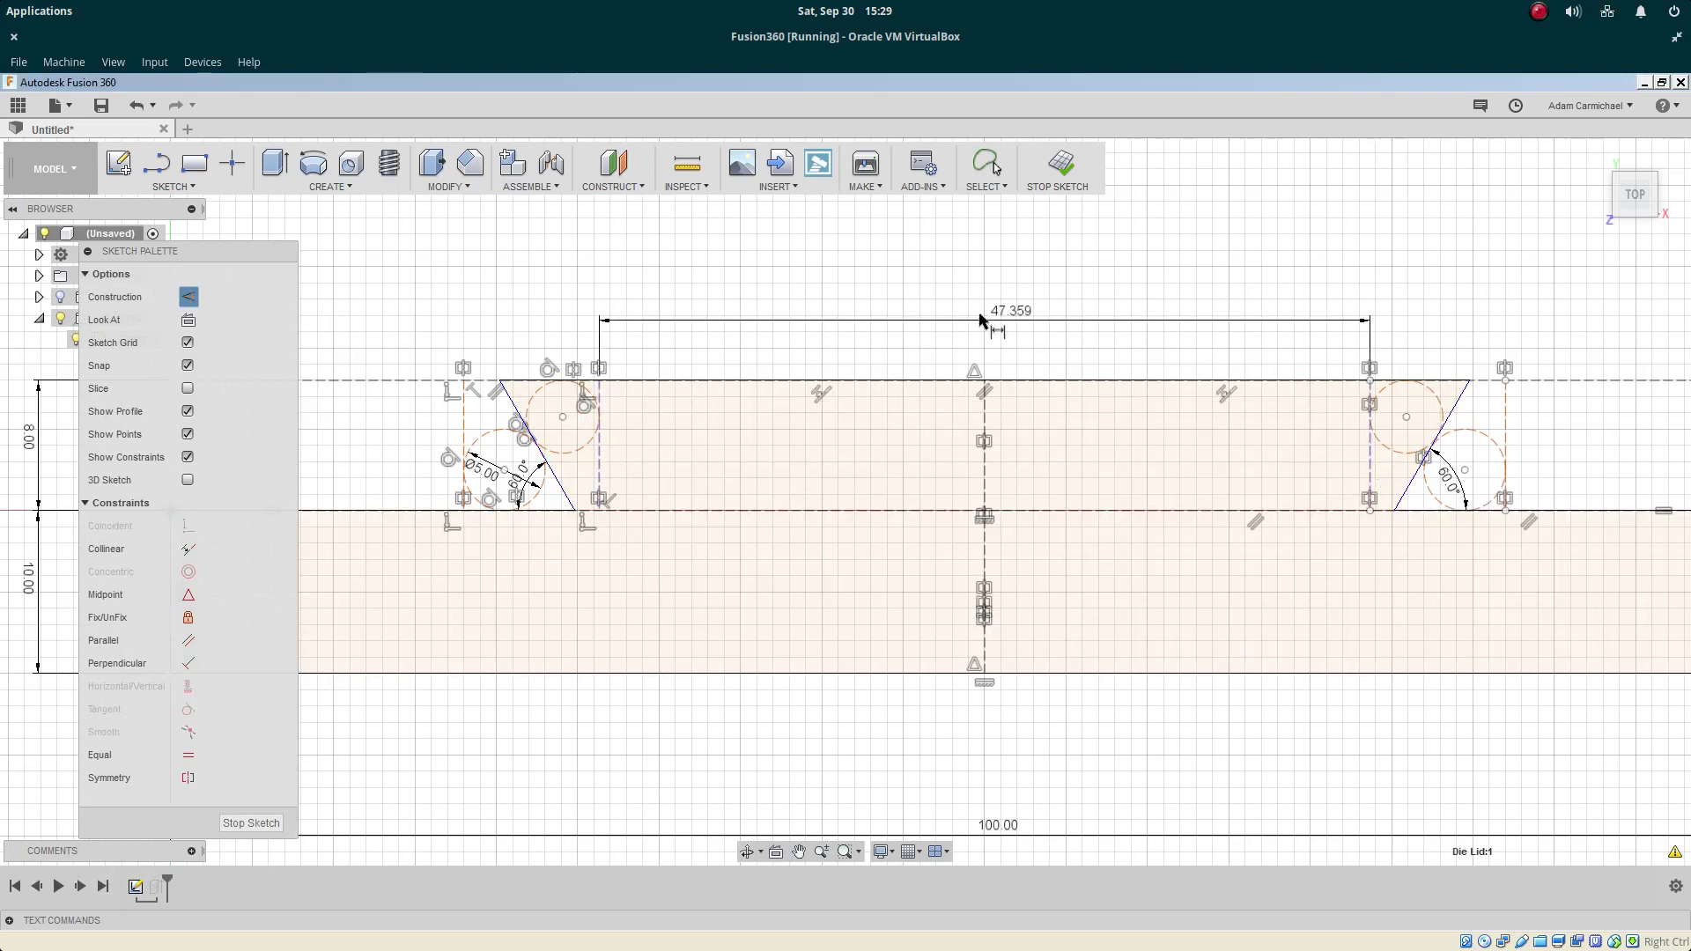
{"action": "left_click", "coordinate": [986, 302]}
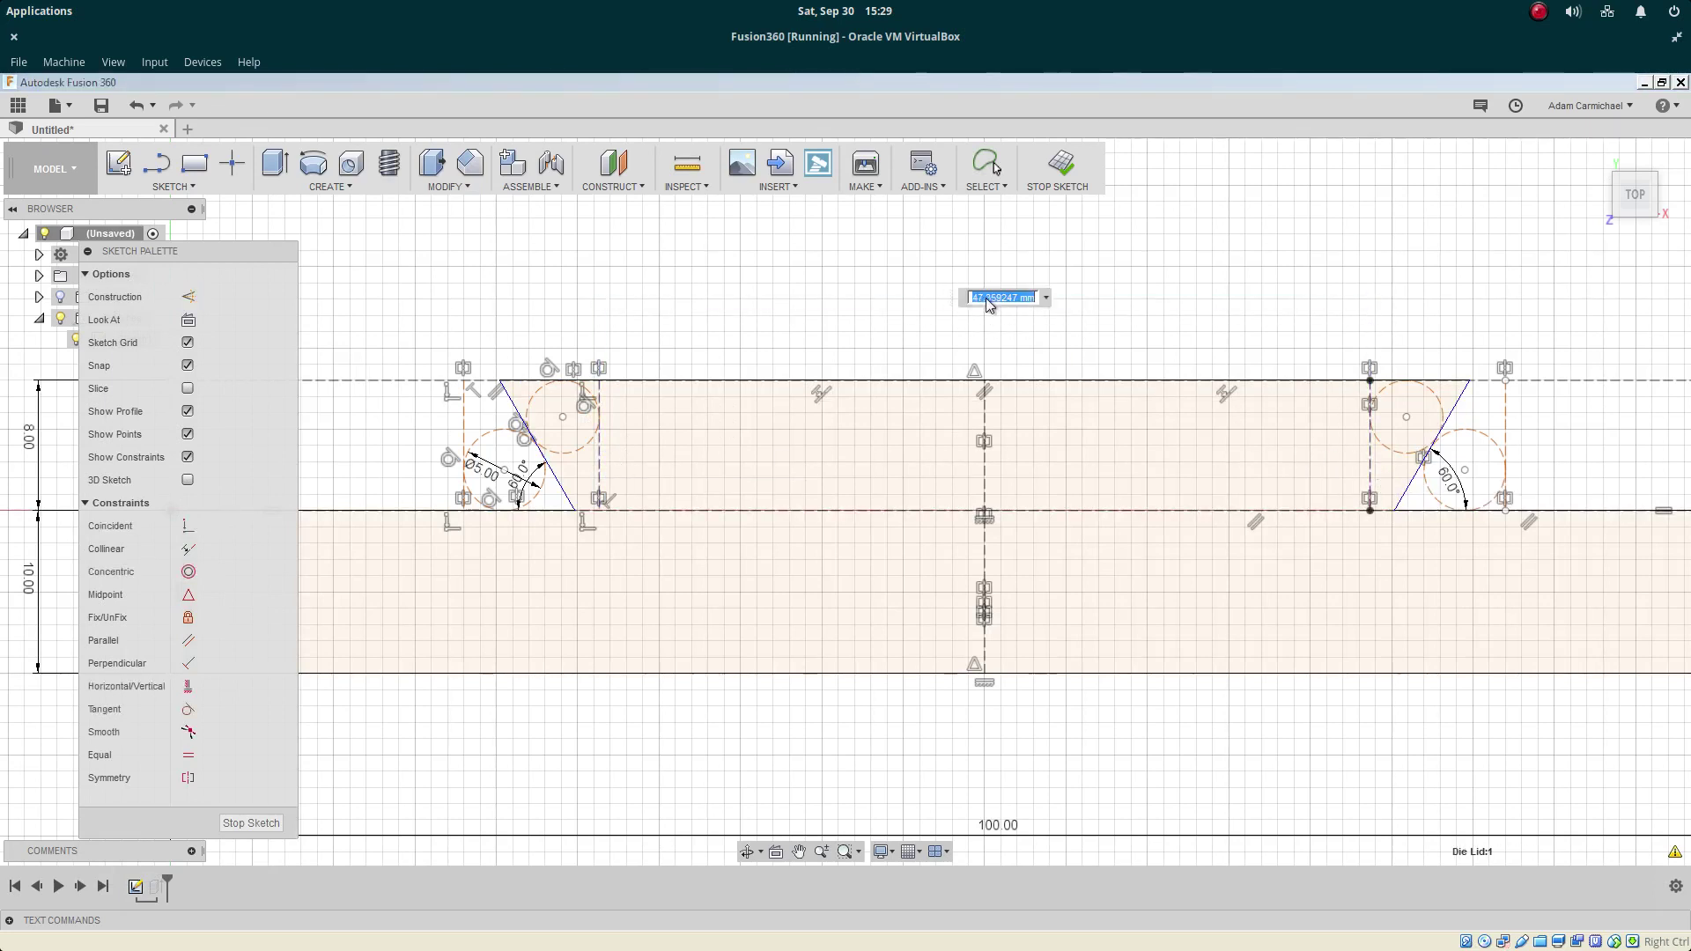
{"action": "type", "text": "50"}
{"action": "key", "text": "Return"}
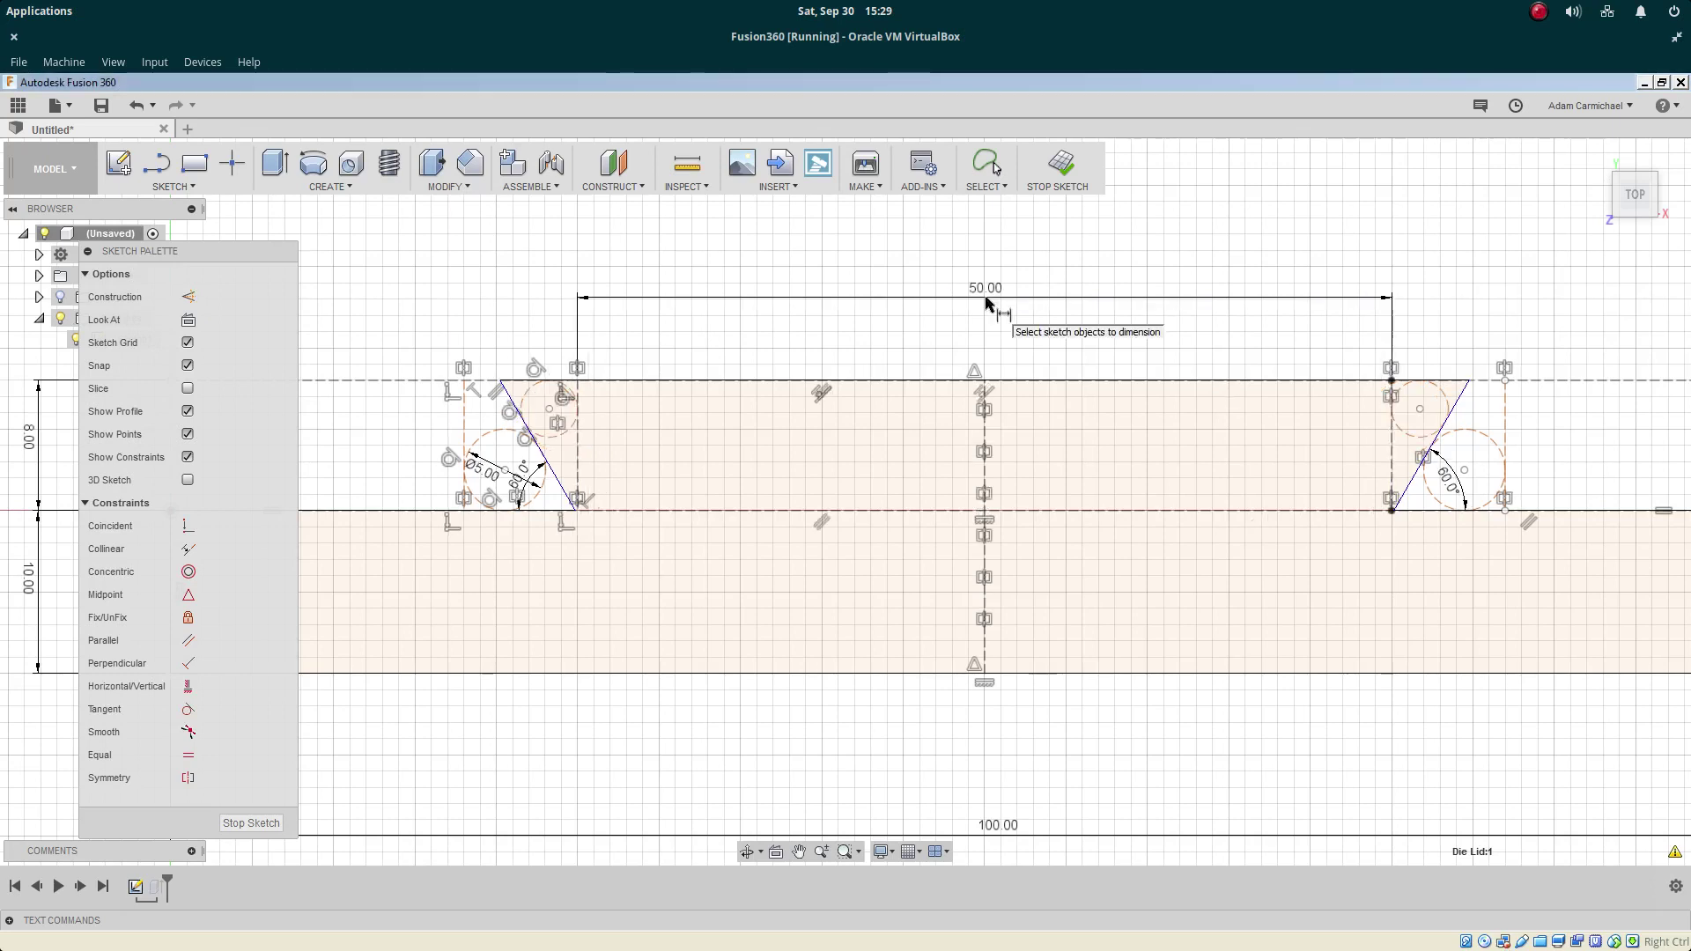
{"action": "key", "text": "Escape"}
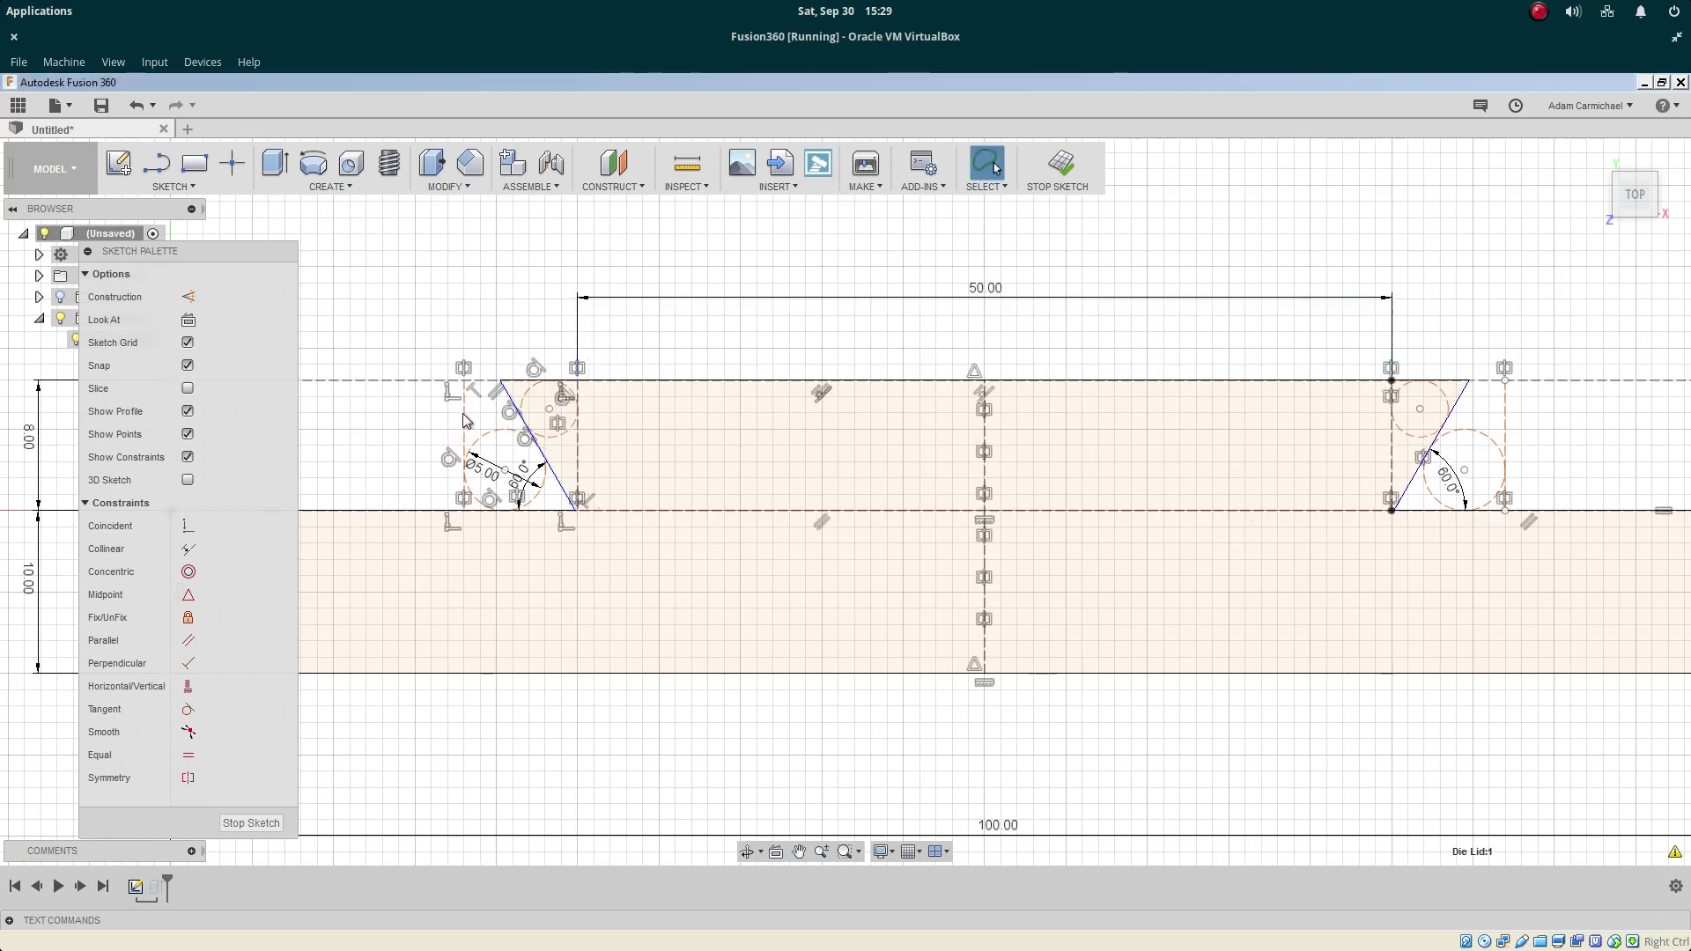
{"action": "left_click_drag", "start_coordinate": [456, 431], "coordinate": [445, 436]}
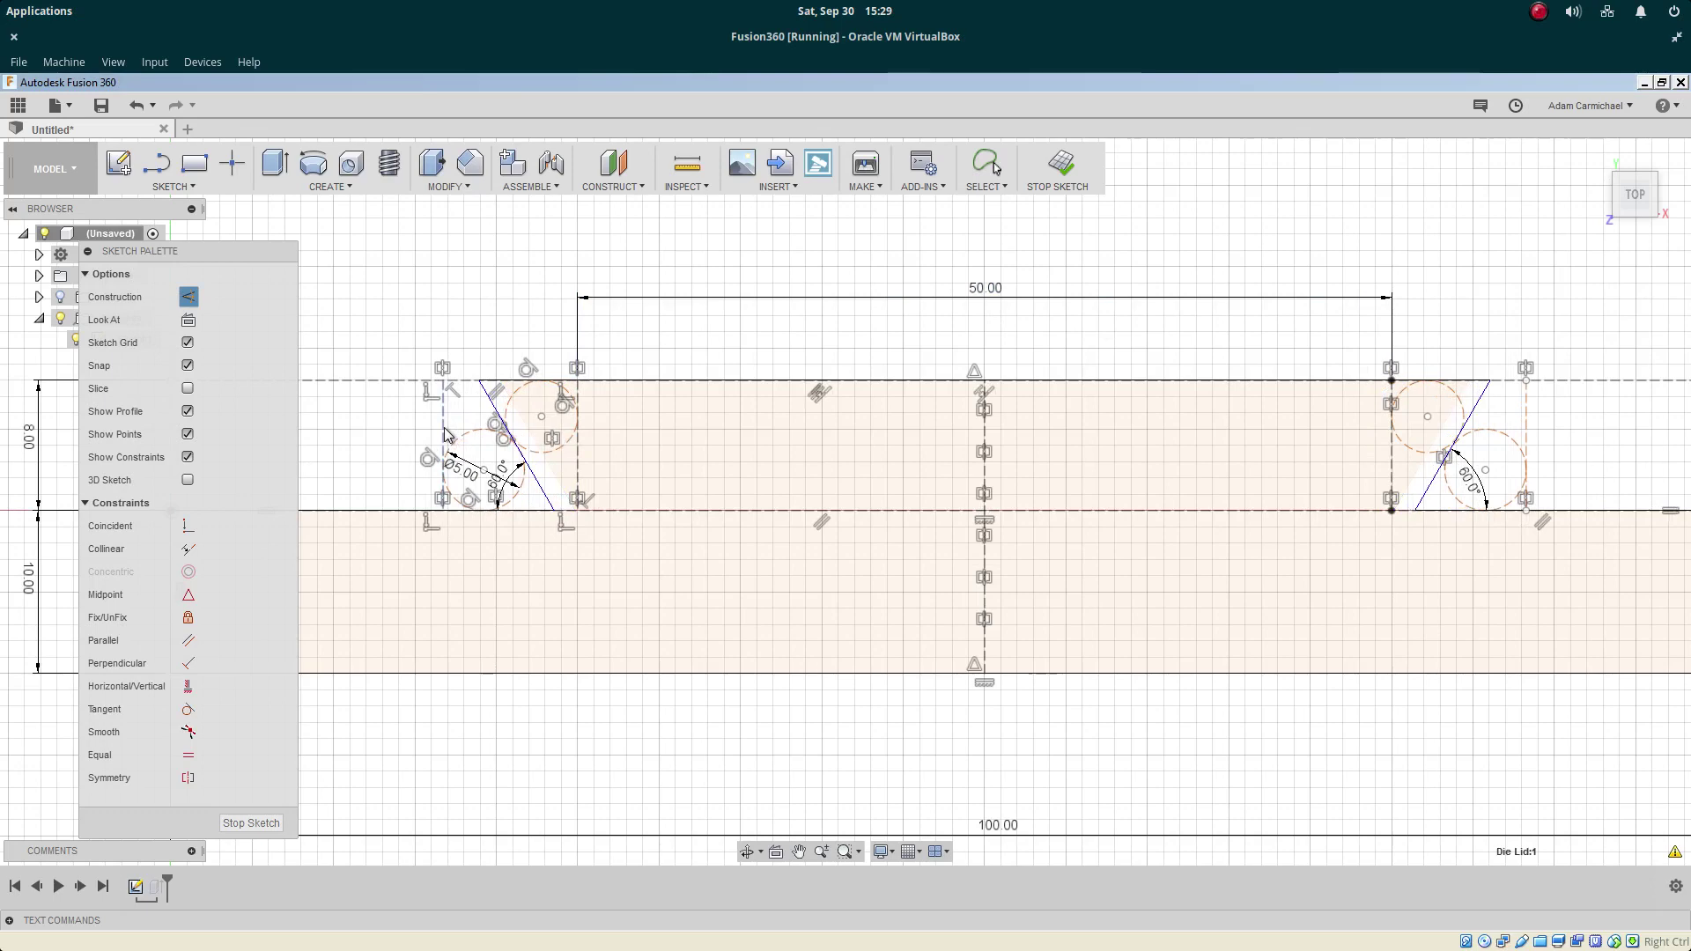
Make the small construction circle equal to the 5.00 mm diameter circle
{"action": "left_click", "coordinate": [564, 441]}
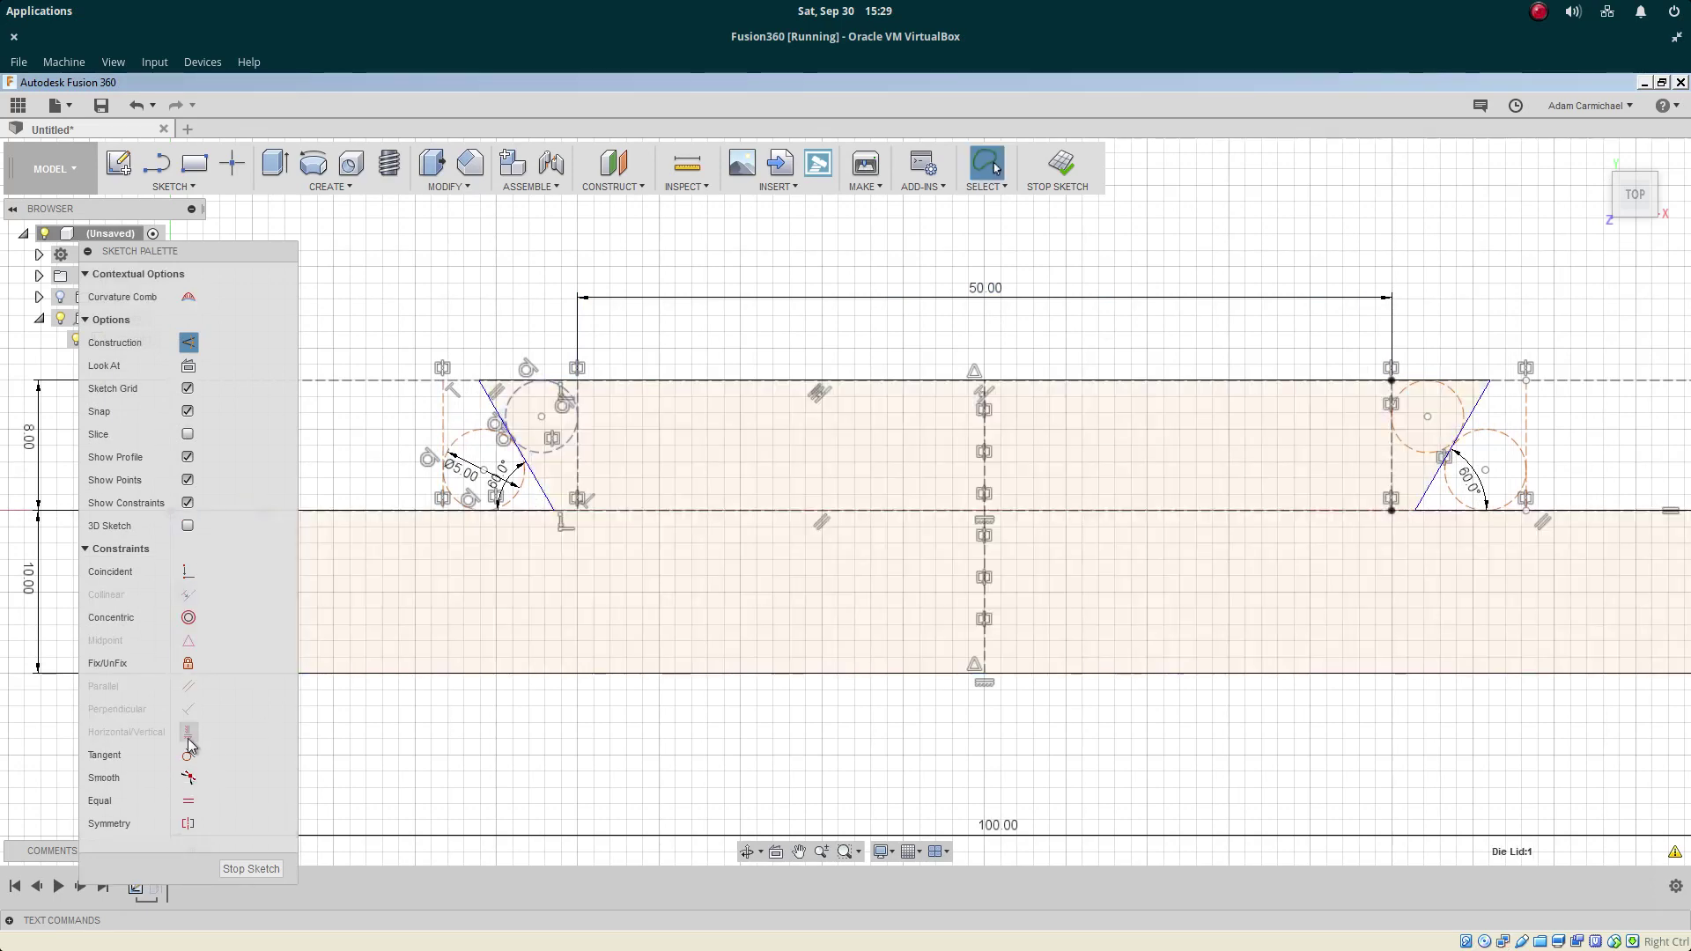
{"action": "left_click", "coordinate": [516, 508]}
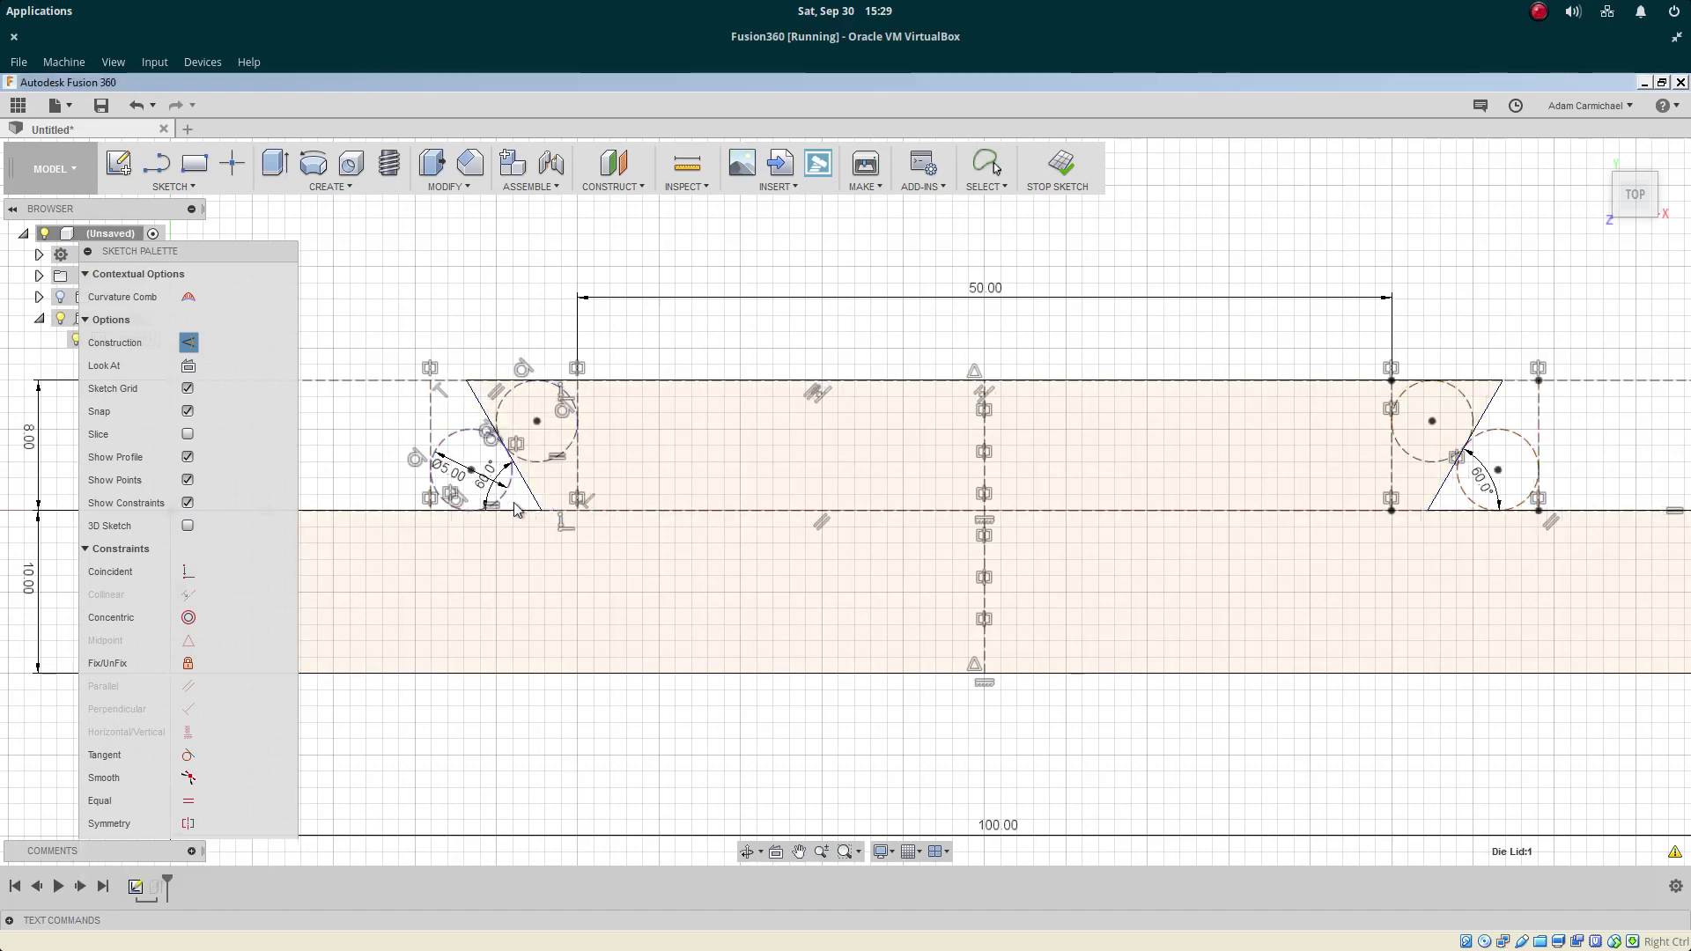